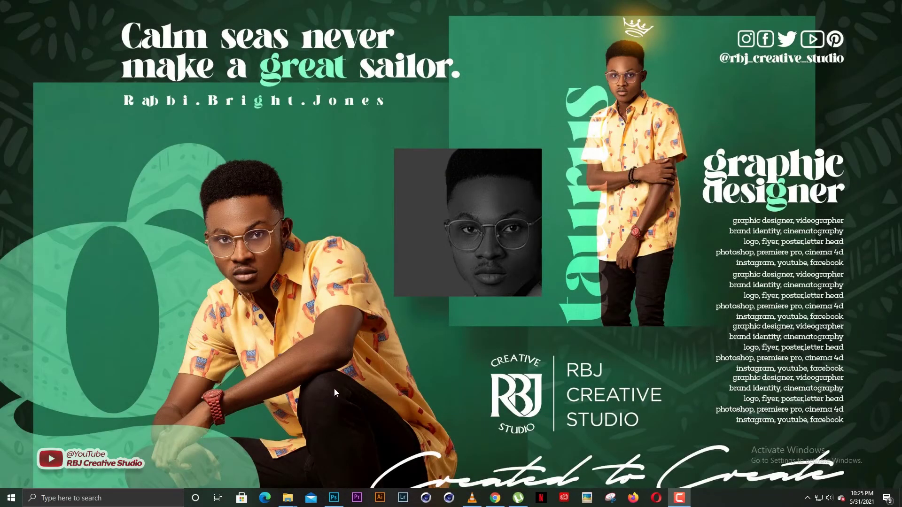
- Restore the Photoshop window showing the navy T-shirt mockup TEE.tif
{"action": "left_click", "coordinate": [334, 498]}
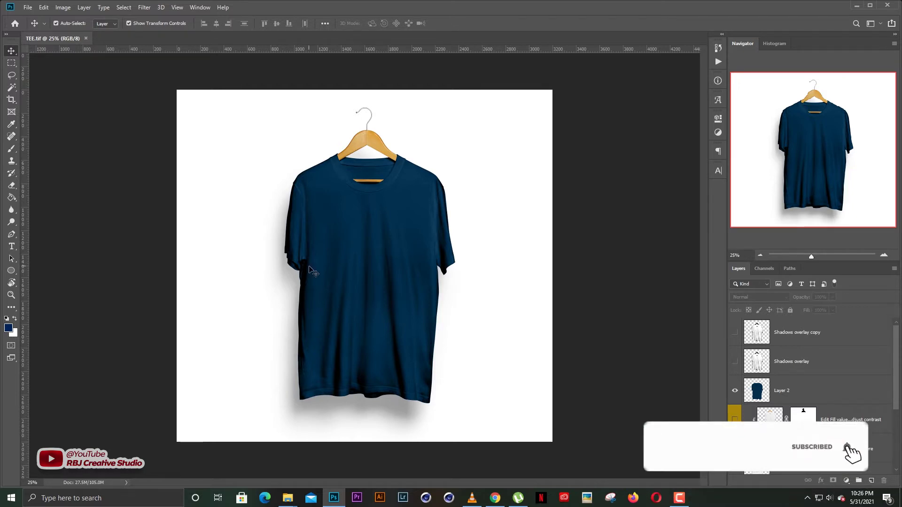
{"action": "scroll", "coordinate": [319, 261], "scroll_direction": "up", "scroll_amount": 3}
{"action": "scroll", "coordinate": [328, 265], "scroll_direction": "down", "scroll_amount": 2}
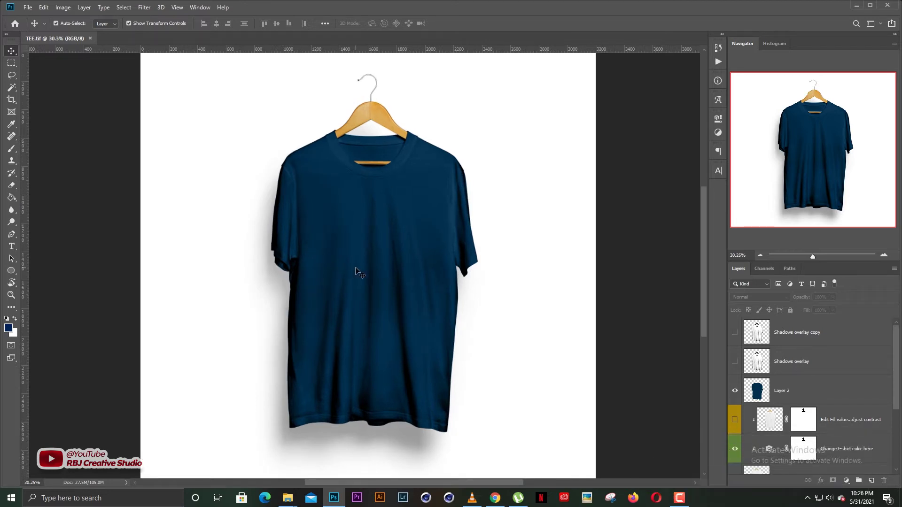
{"action": "scroll", "coordinate": [357, 267], "scroll_direction": "up", "scroll_amount": 2}
{"action": "scroll", "coordinate": [376, 266], "scroll_direction": "down", "scroll_amount": 2}
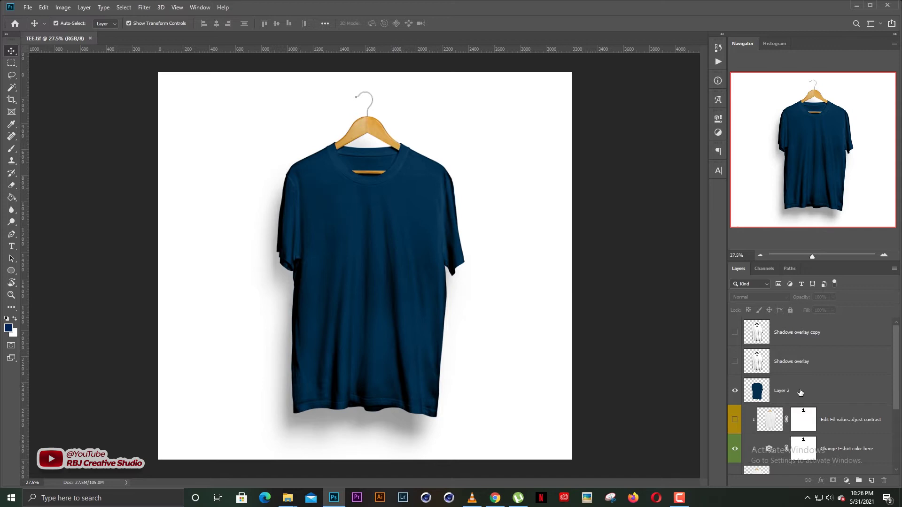
{"action": "scroll", "coordinate": [808, 385], "scroll_direction": "down", "scroll_amount": 3}
{"action": "scroll", "coordinate": [808, 385], "scroll_direction": "up", "scroll_amount": 2}
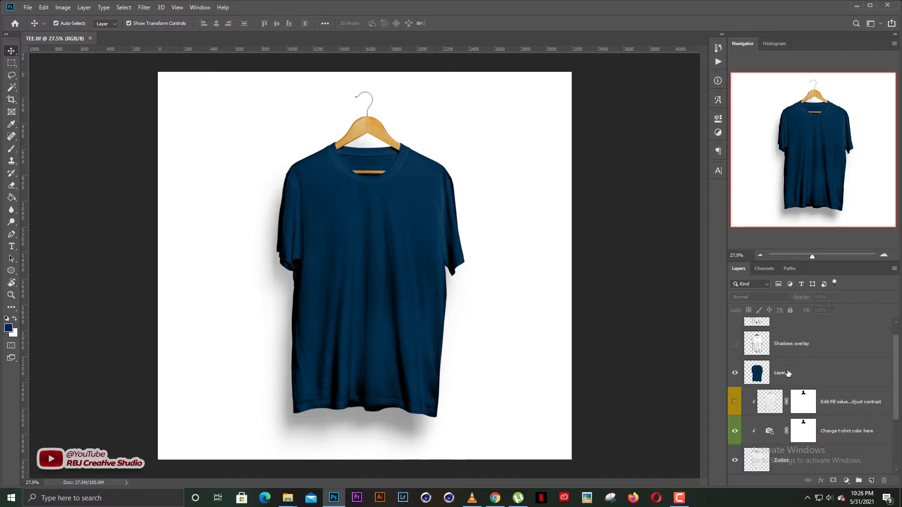
{"action": "scroll", "coordinate": [788, 373], "scroll_direction": "down", "scroll_amount": 3}
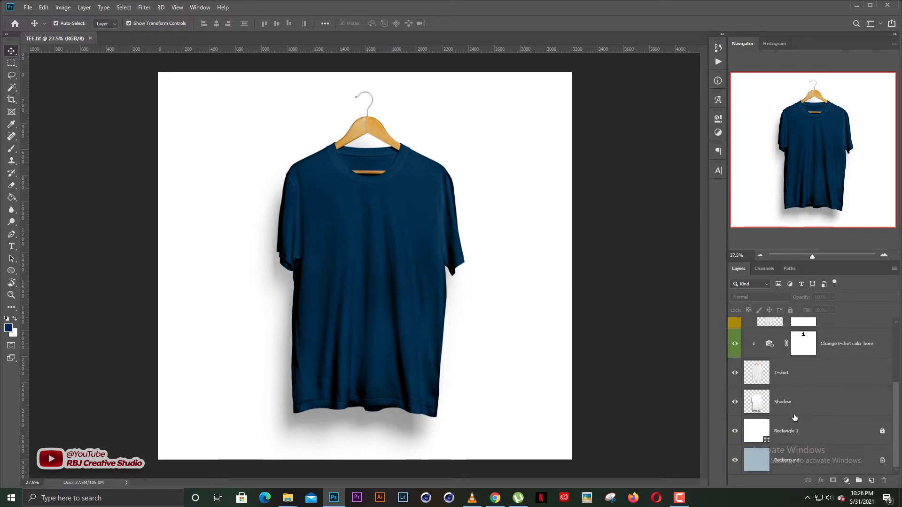
{"action": "scroll", "coordinate": [790, 401], "scroll_direction": "up", "scroll_amount": 2}
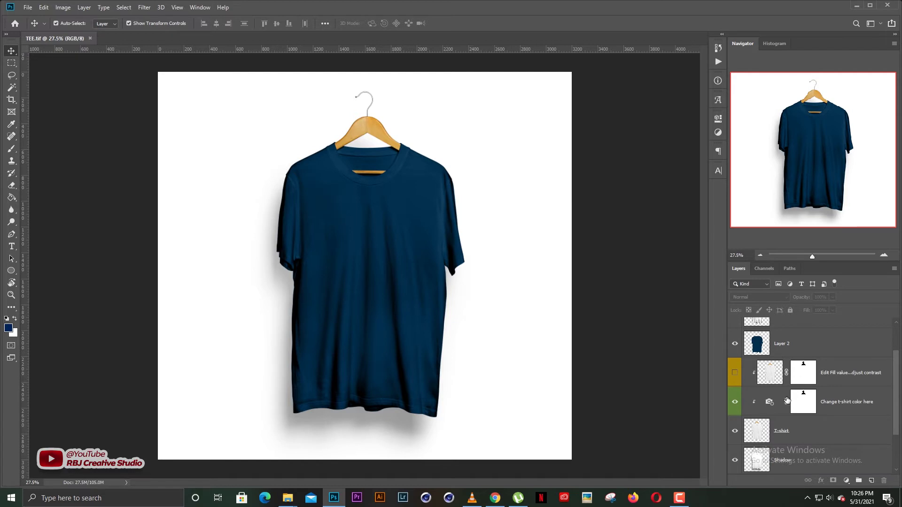
{"action": "scroll", "coordinate": [784, 403], "scroll_direction": "down", "scroll_amount": 2}
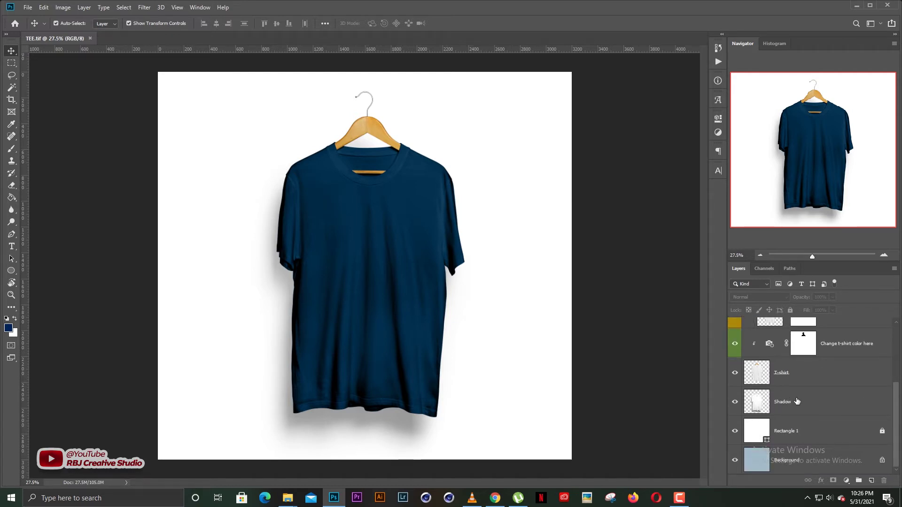
{"action": "left_click", "coordinate": [790, 378]}
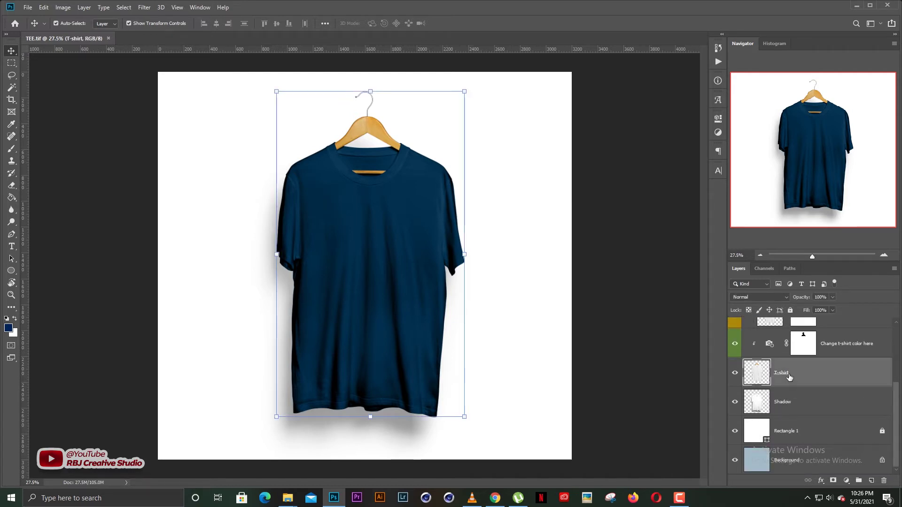
{"action": "left_click", "coordinate": [773, 403]}
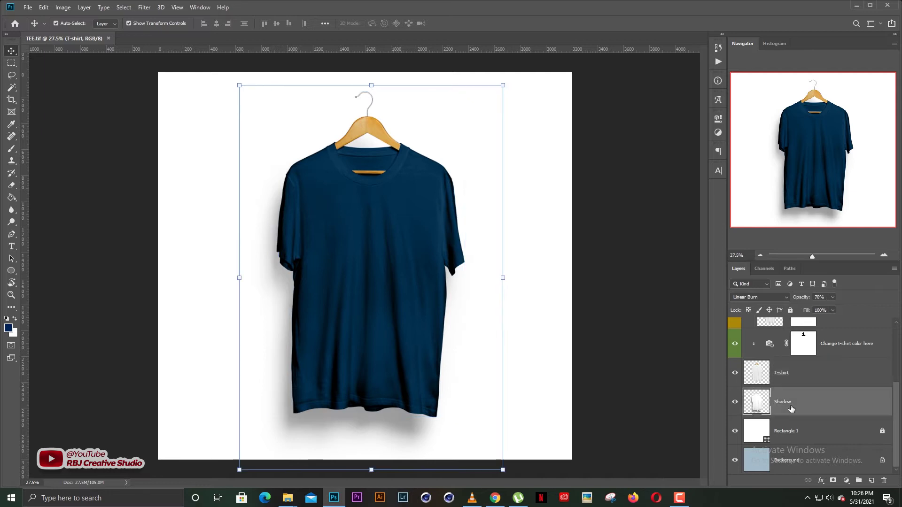
{"action": "left_click", "coordinate": [735, 403]}
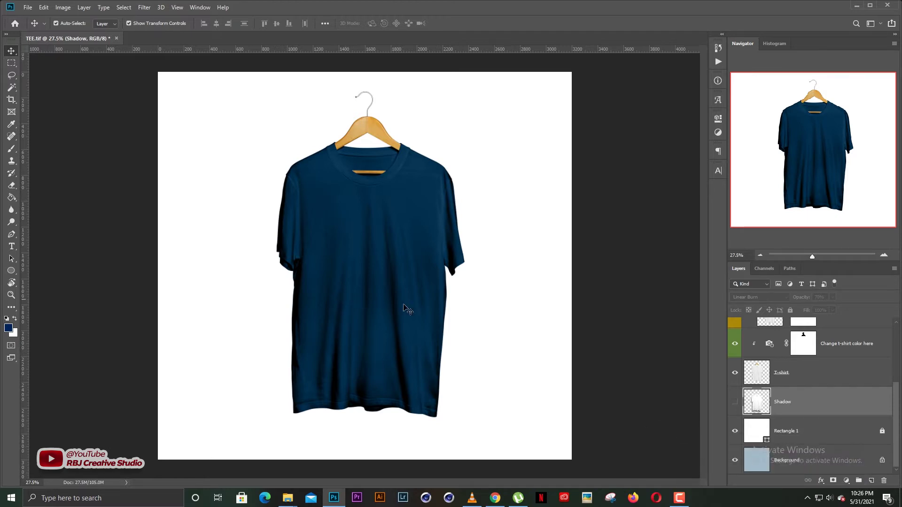
{"action": "left_click", "coordinate": [734, 403]}
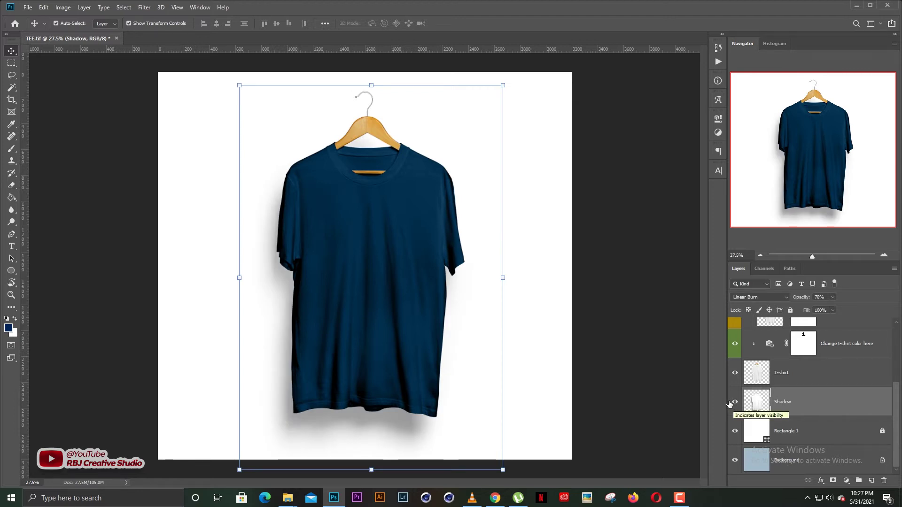
{"action": "left_click", "coordinate": [745, 372]}
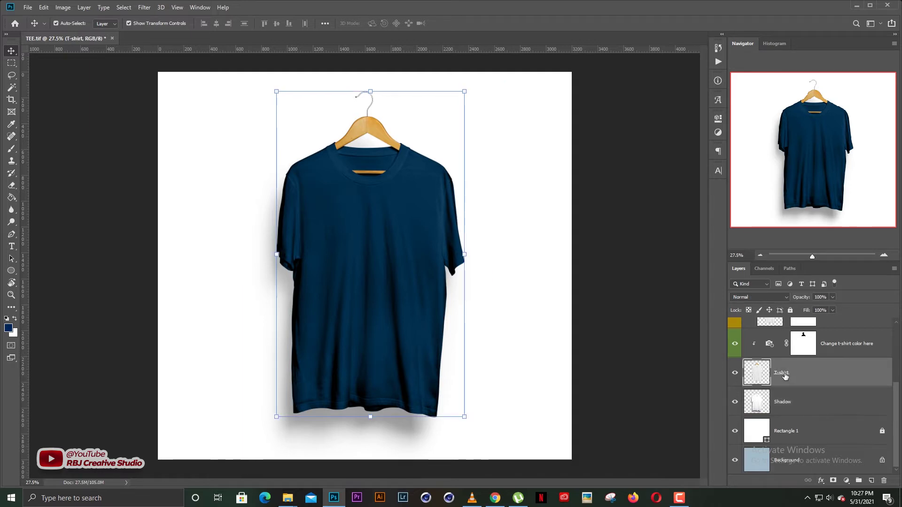
{"action": "left_click", "coordinate": [735, 375]}
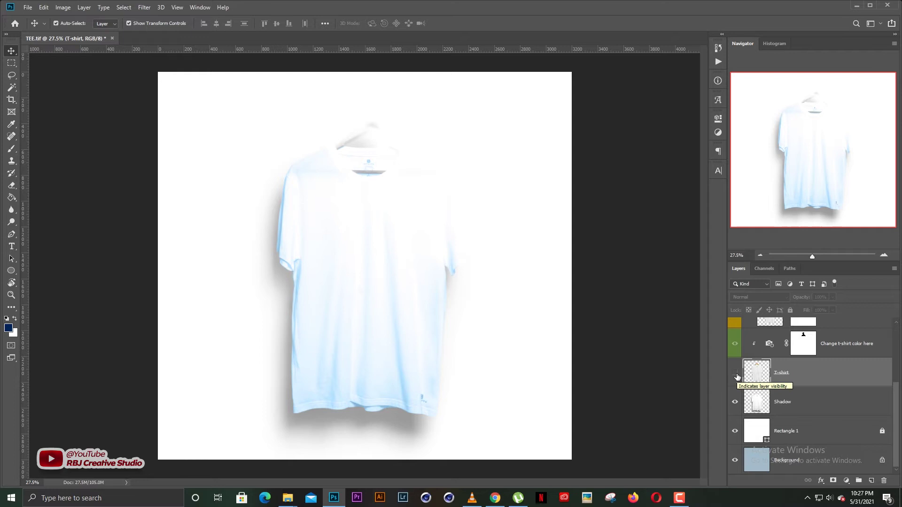
{"action": "left_click", "coordinate": [736, 376]}
{"action": "scroll", "coordinate": [806, 397], "scroll_direction": "up", "scroll_amount": 2}
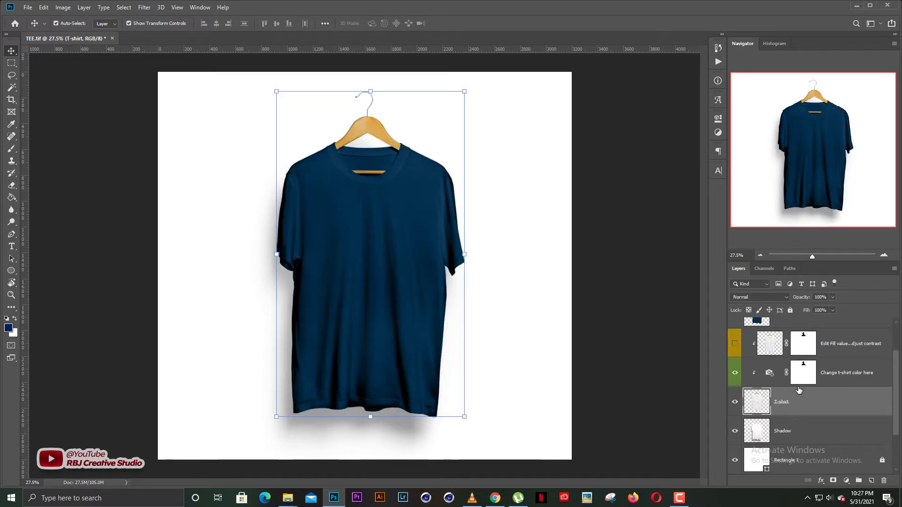
- Open the Change t-shirt color here layer mask in Select and Mask, then cancel without changes
{"action": "left_click", "coordinate": [828, 403]}
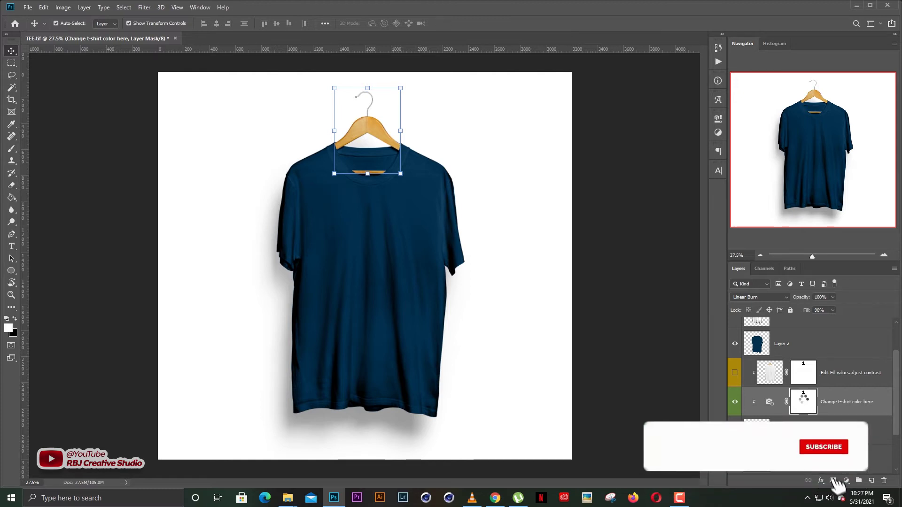
{"action": "double_click", "coordinate": [802, 399]}
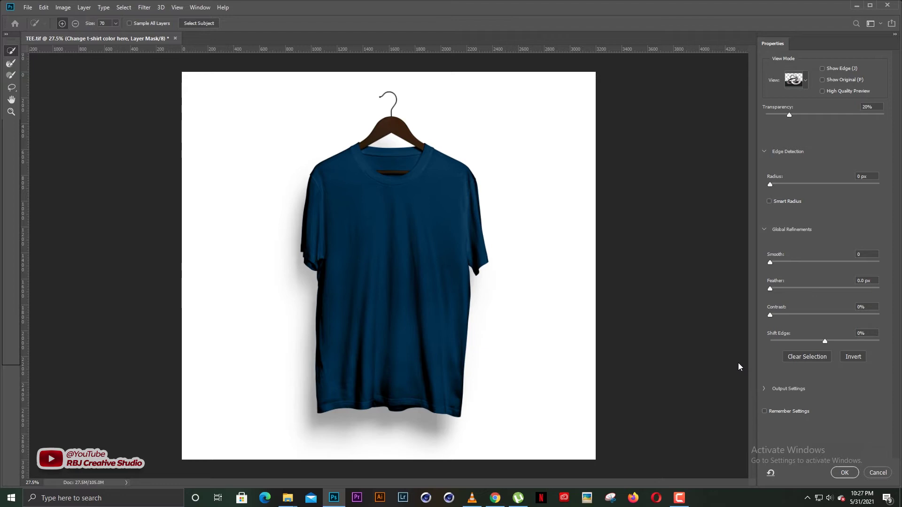
{"action": "left_click", "coordinate": [877, 473]}
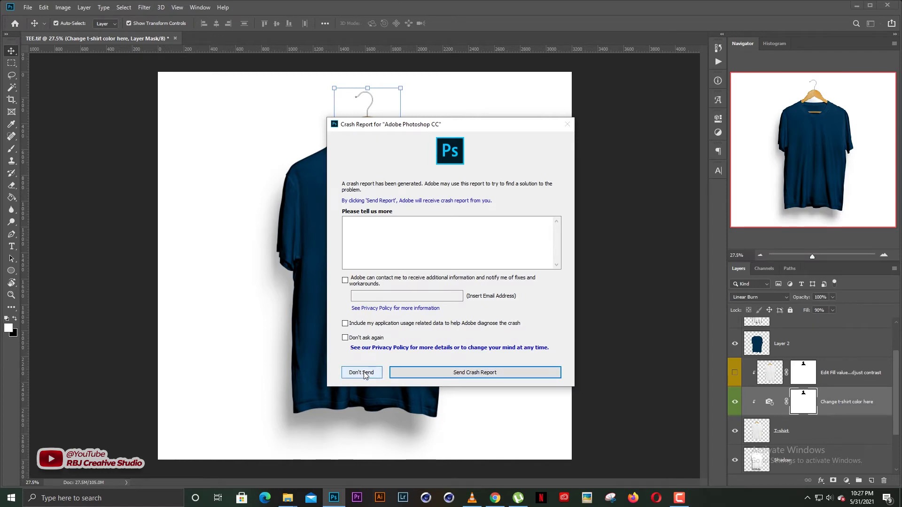
- Dismiss the crash report with Don't Send and relaunch Photoshop from the taskbar
{"action": "left_click", "coordinate": [365, 373]}
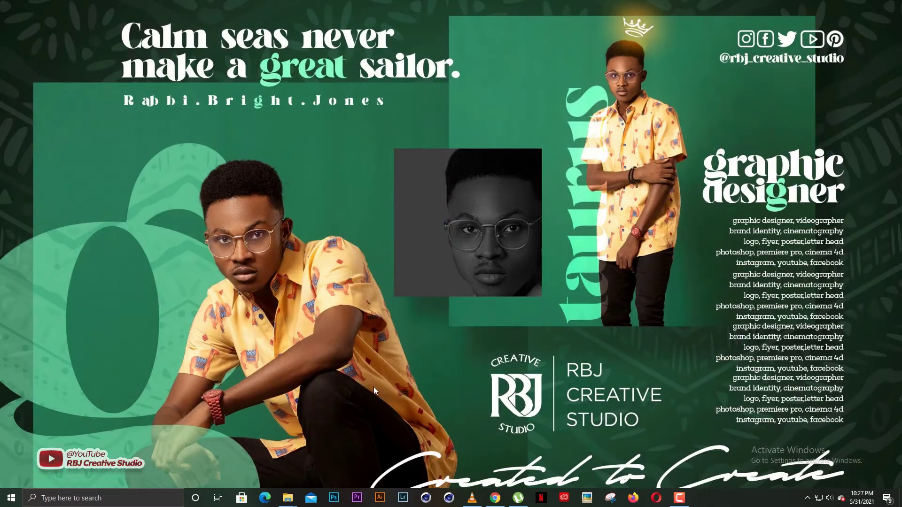
{"action": "left_click", "coordinate": [334, 498]}
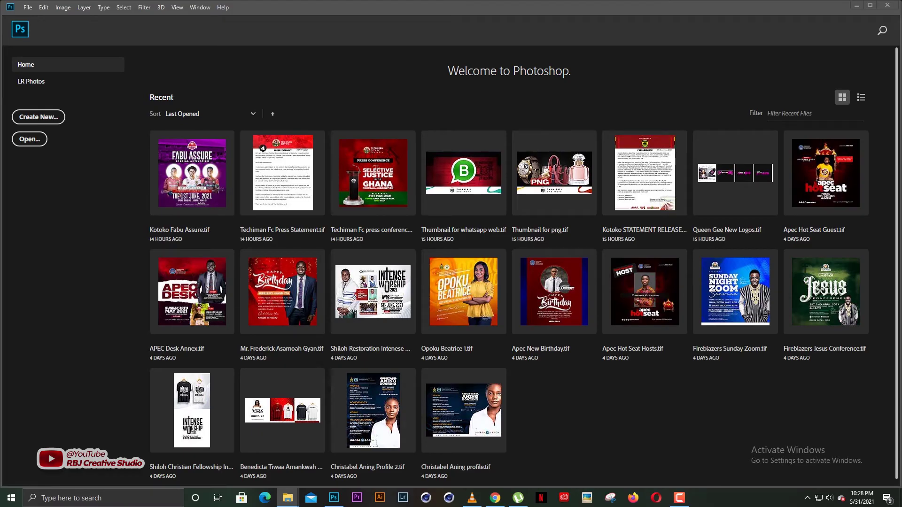
- Reopen the TEE.tif mockup from the Weks folder
{"action": "left_click", "coordinate": [33, 144]}
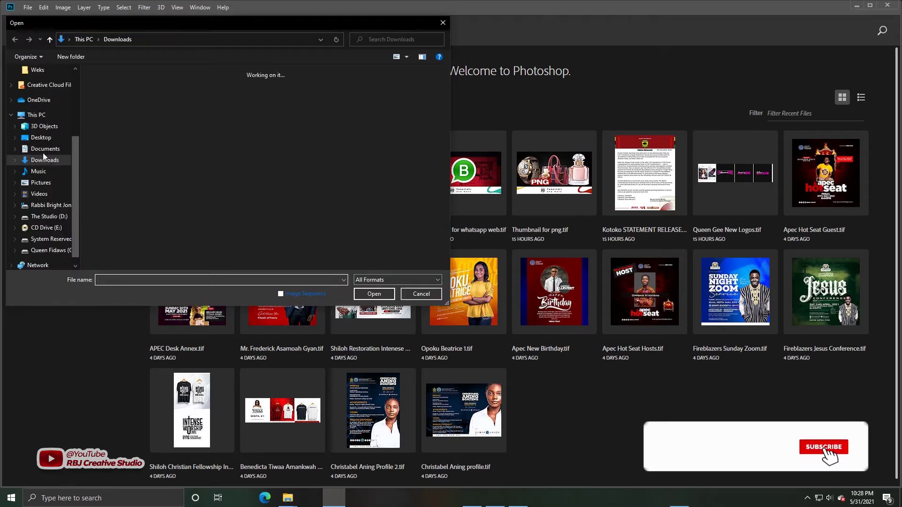
{"action": "scroll", "coordinate": [42, 82], "scroll_direction": "up", "scroll_amount": 1}
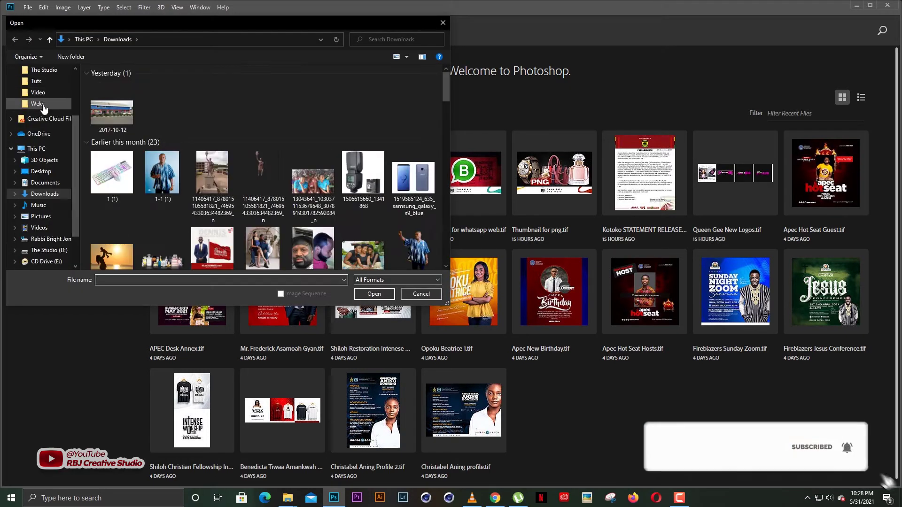
{"action": "left_click", "coordinate": [42, 104]}
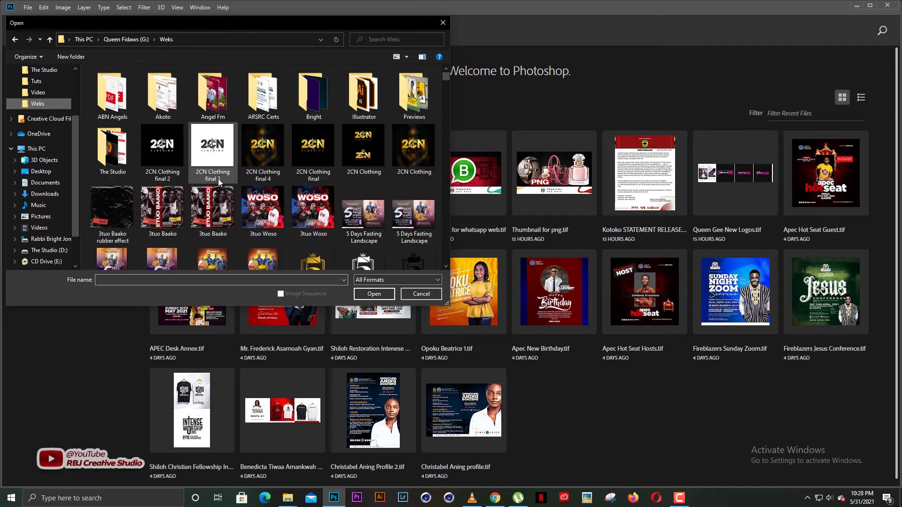
{"action": "left_click", "coordinate": [218, 178]}
{"action": "scroll", "coordinate": [221, 178], "scroll_direction": "down", "scroll_amount": 10}
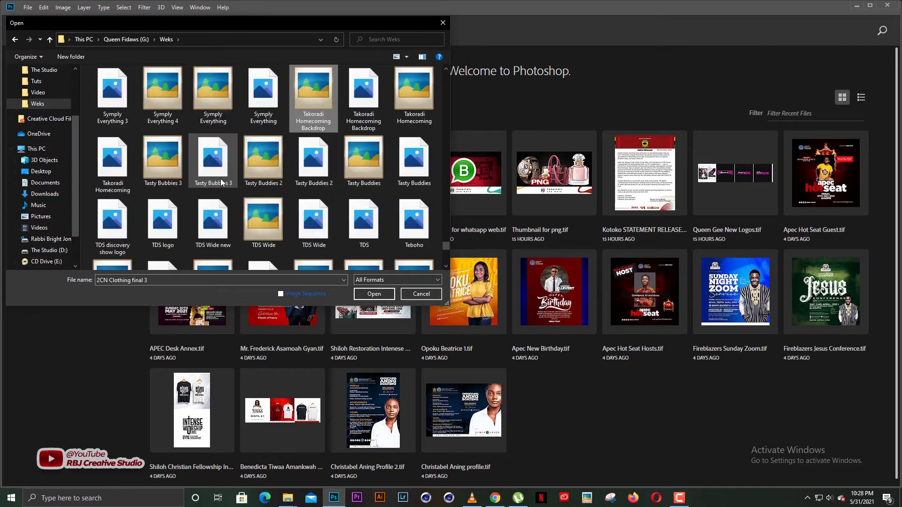
{"action": "left_click", "coordinate": [314, 216]}
{"action": "scroll", "coordinate": [308, 213], "scroll_direction": "down", "scroll_amount": 5}
{"action": "double_click", "coordinate": [213, 99]}
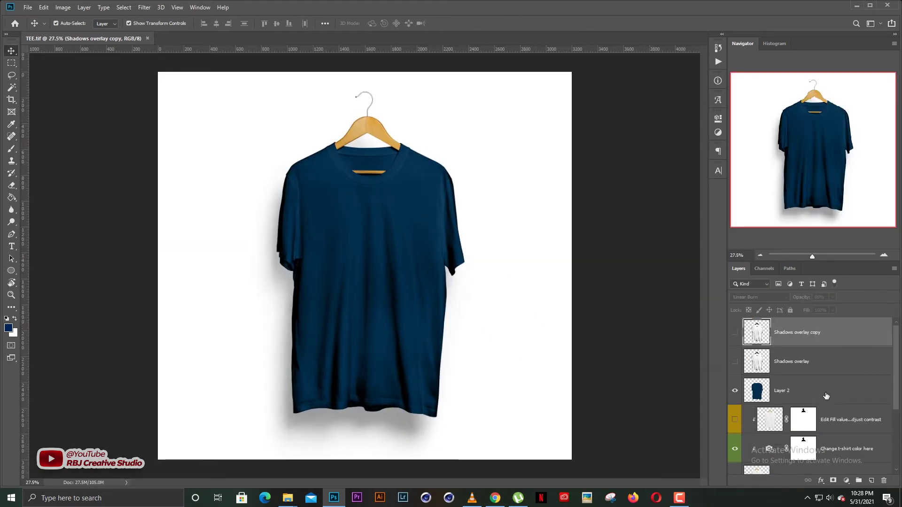
{"action": "left_click", "coordinate": [780, 393]}
{"action": "scroll", "coordinate": [792, 391], "scroll_direction": "down", "scroll_amount": 1}
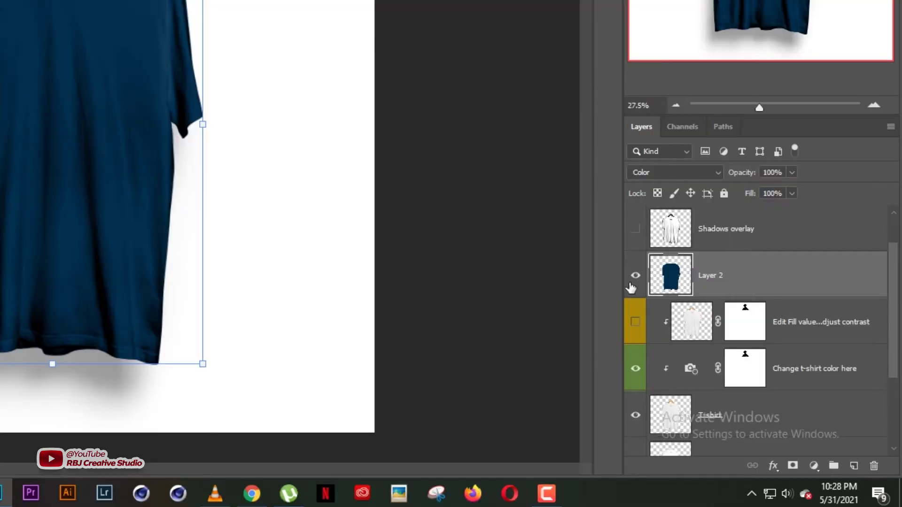
{"action": "left_click", "coordinate": [636, 276]}
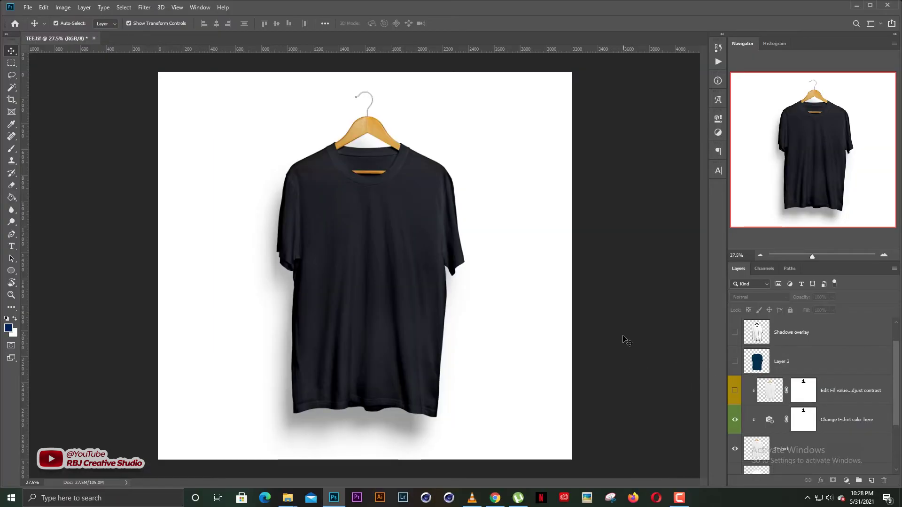
{"action": "left_click", "coordinate": [735, 393]}
{"action": "left_click", "coordinate": [736, 393]}
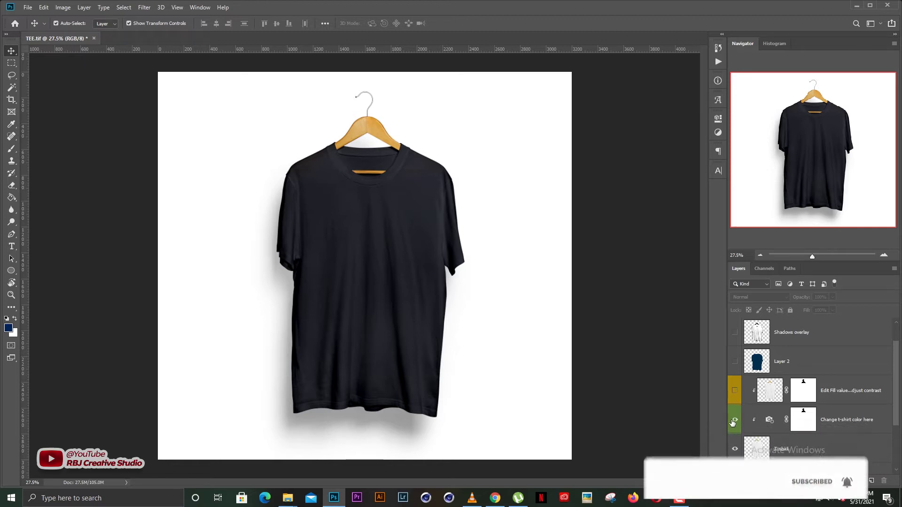
{"action": "left_click", "coordinate": [735, 421]}
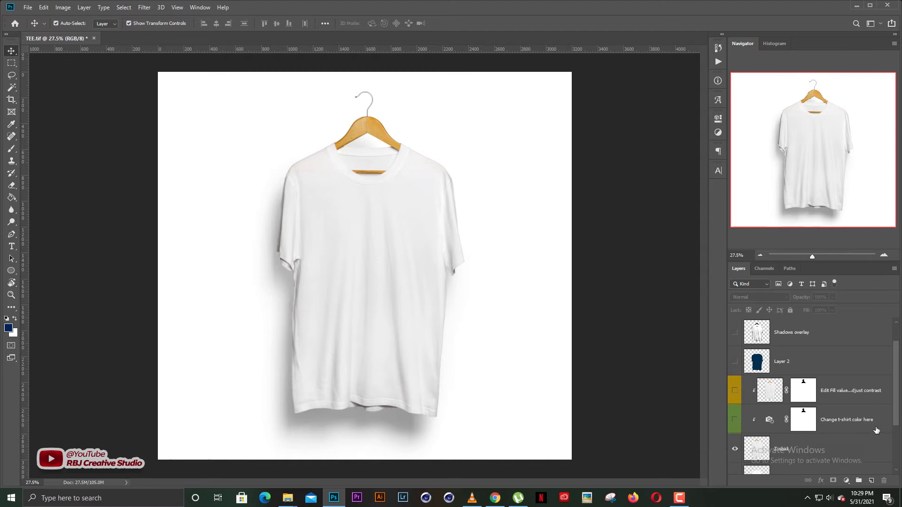
{"action": "left_click", "coordinate": [735, 422]}
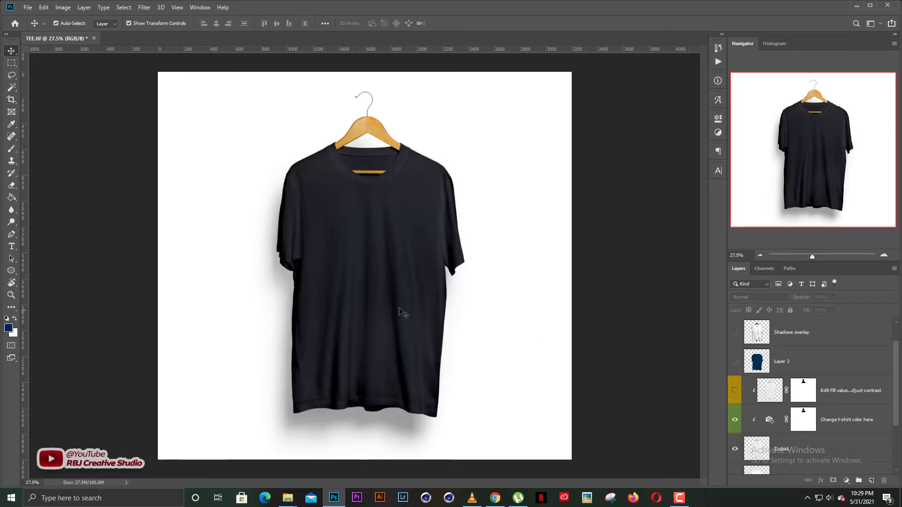
{"action": "left_click", "coordinate": [735, 421]}
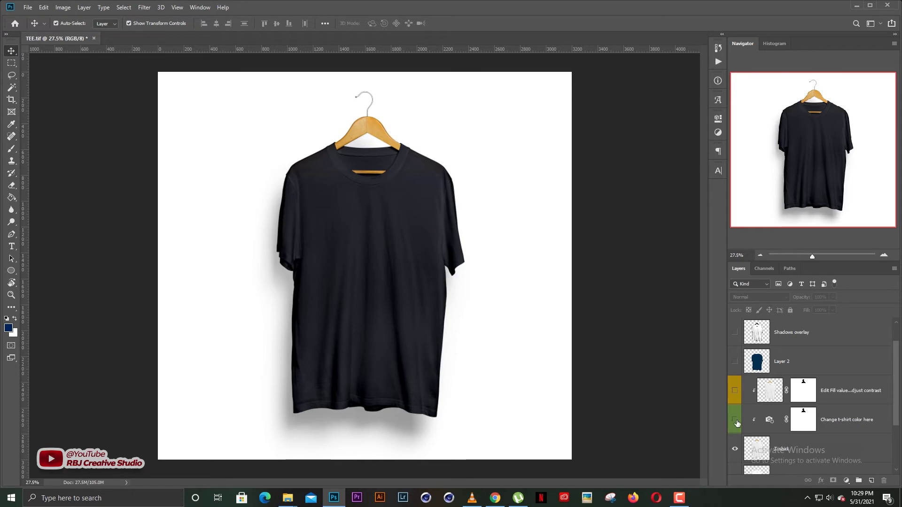
{"action": "left_click", "coordinate": [735, 421]}
- Delete Layer 2 and add a new empty layer above the contrast layer
{"action": "scroll", "coordinate": [795, 400], "scroll_direction": "up", "scroll_amount": 2}
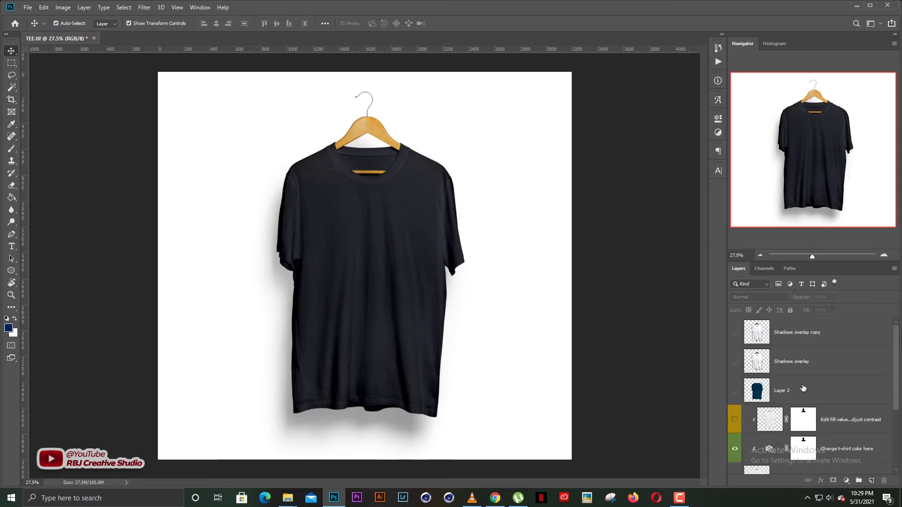
{"action": "key", "text": "Delete"}
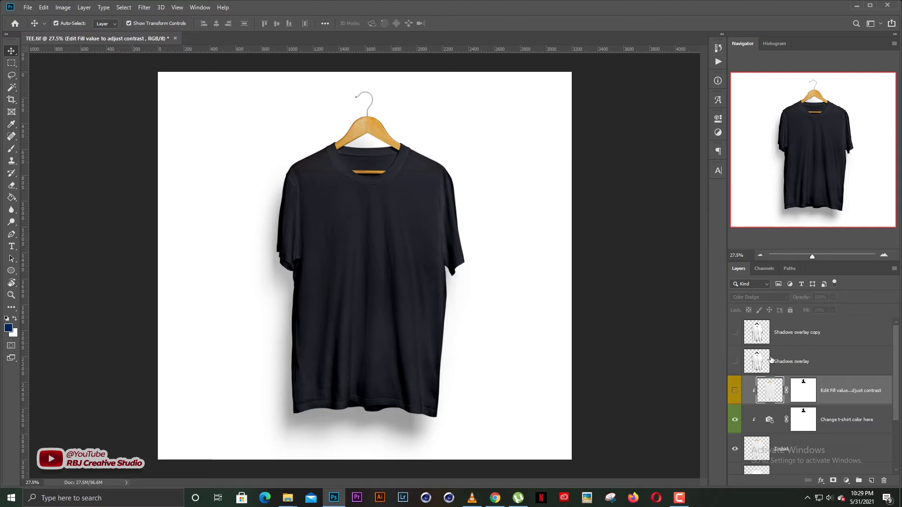
{"action": "scroll", "coordinate": [805, 412], "scroll_direction": "down", "scroll_amount": 3}
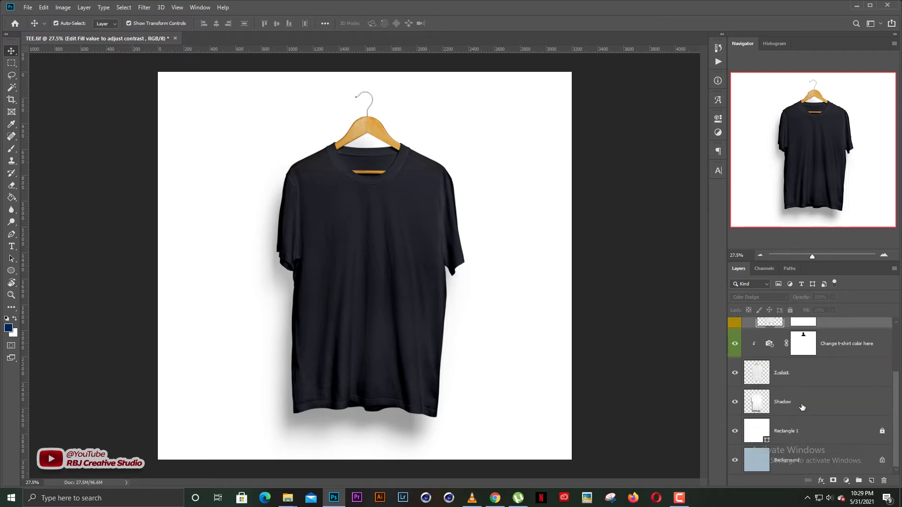
{"action": "scroll", "coordinate": [802, 407], "scroll_direction": "up", "scroll_amount": 3}
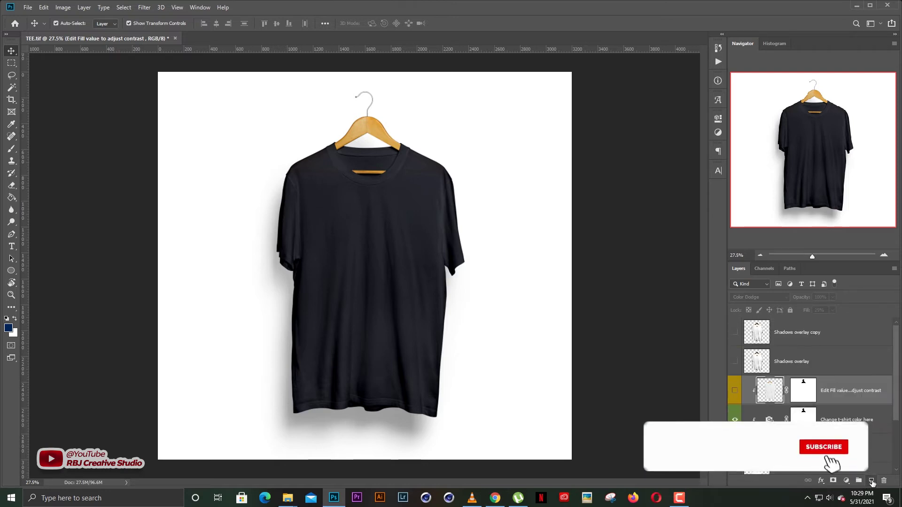
{"action": "left_click", "coordinate": [872, 481]}
- Load the T-shirt layer's outline as a selection
{"action": "scroll", "coordinate": [826, 413], "scroll_direction": "down", "scroll_amount": 1}
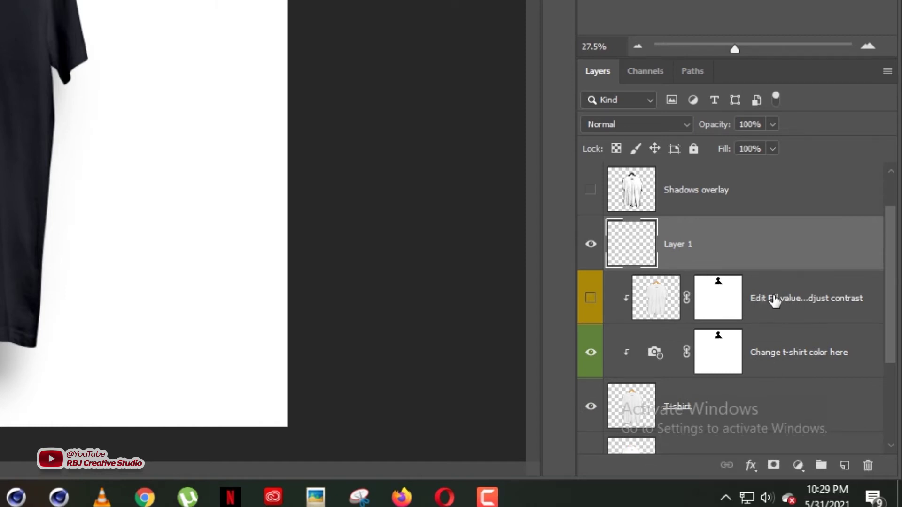
{"action": "scroll", "coordinate": [774, 300], "scroll_direction": "down", "scroll_amount": 3}
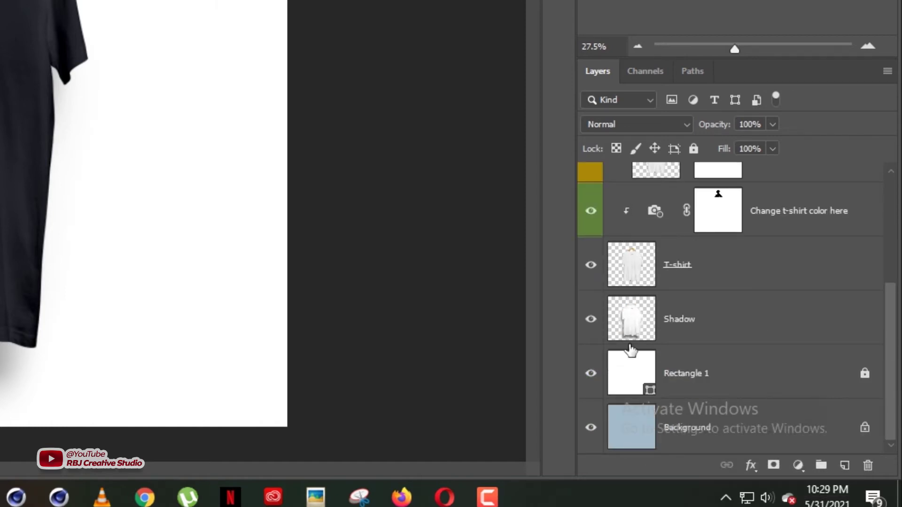
{"action": "left_click", "coordinate": [632, 272], "text": "ctrl"}
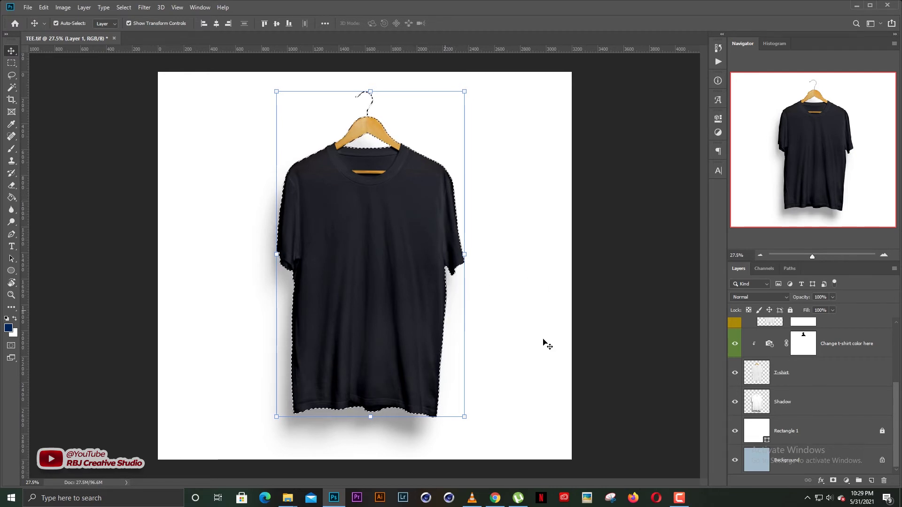
- Set the foreground colour to red b50000 in the Color Picker
{"action": "scroll", "coordinate": [784, 400], "scroll_direction": "up", "scroll_amount": 1}
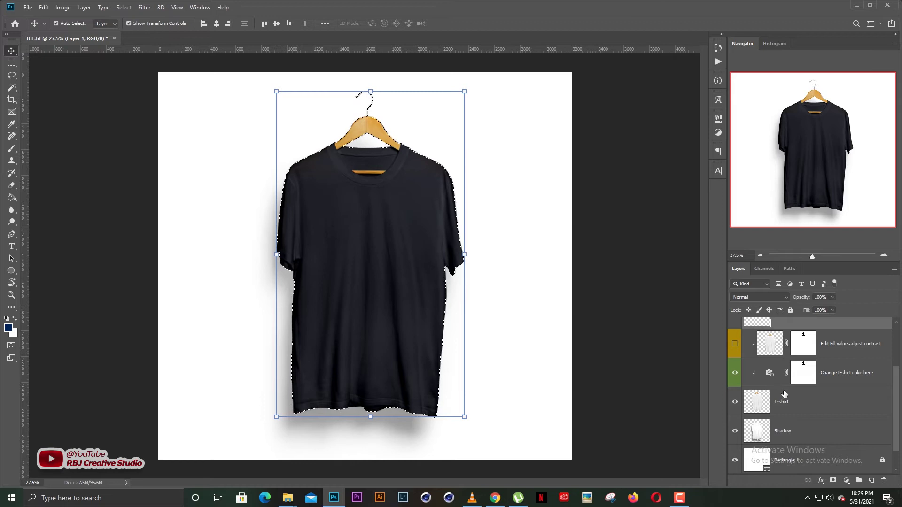
{"action": "scroll", "coordinate": [794, 392], "scroll_direction": "up", "scroll_amount": 2}
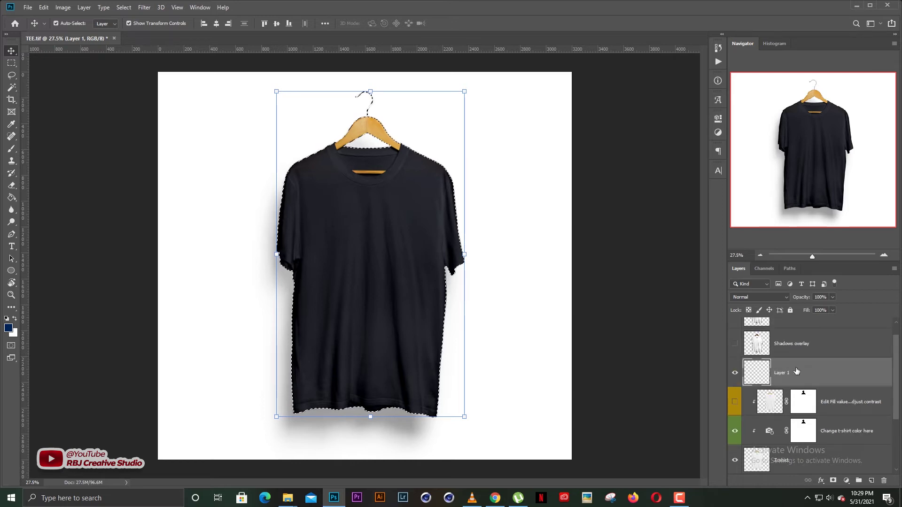
{"action": "left_click", "coordinate": [9, 329]}
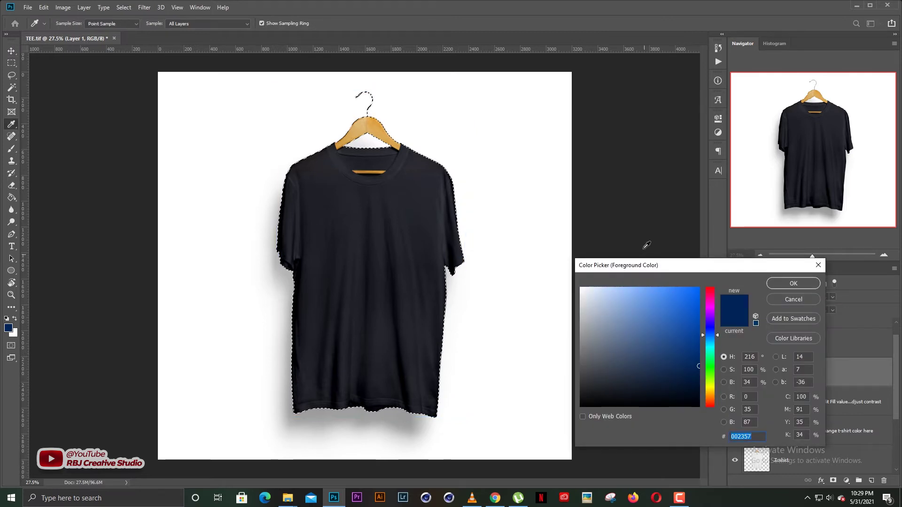
{"action": "left_click_drag", "start_coordinate": [647, 258], "coordinate": [644, 222]}
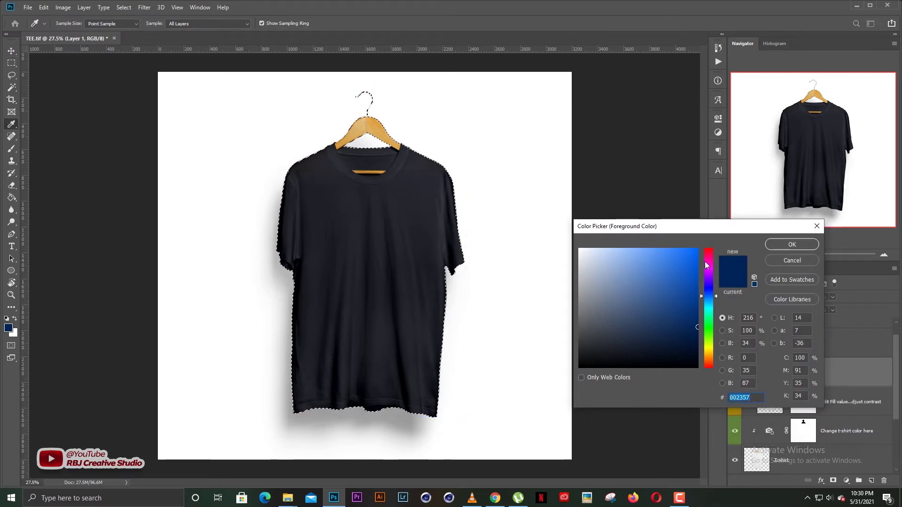
{"action": "left_click_drag", "start_coordinate": [704, 261], "coordinate": [709, 246]}
{"action": "left_click", "coordinate": [695, 302]}
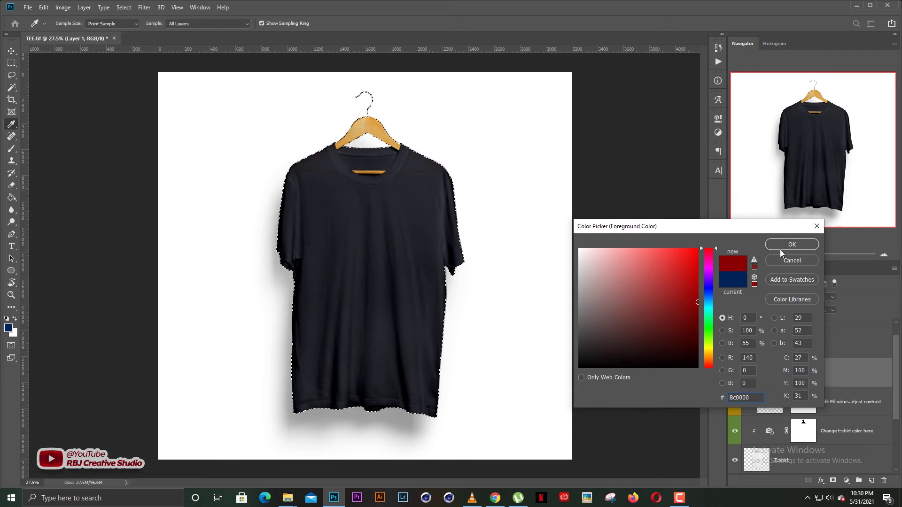
{"action": "left_click_drag", "start_coordinate": [663, 282], "coordinate": [698, 282]}
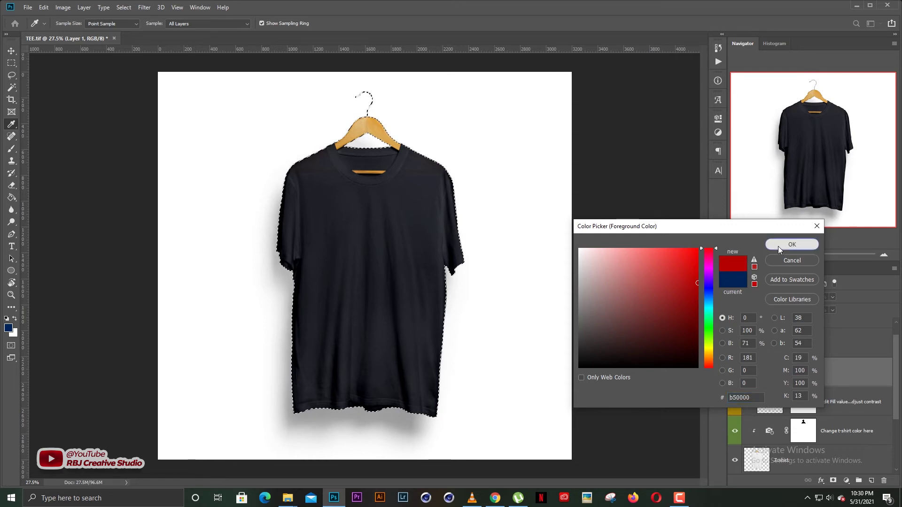
{"action": "left_click", "coordinate": [778, 246]}
- Fill the selected shirt area on the new layer with red using Paint Bucket, then deselect
{"action": "key", "text": "v"}
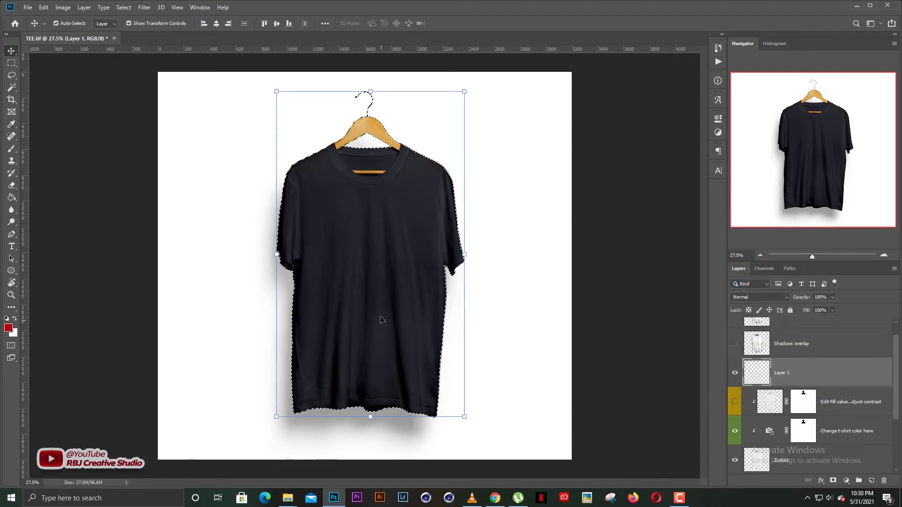
{"action": "key", "text": "g"}
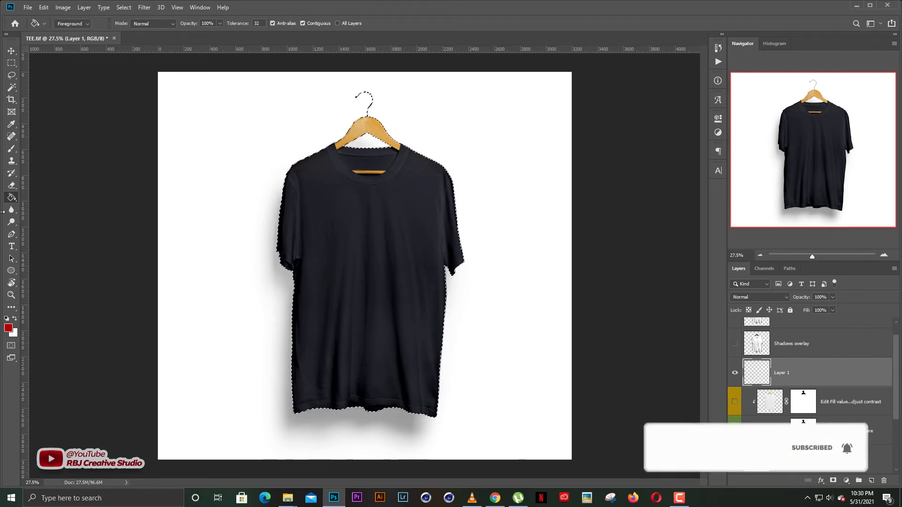
{"action": "right_click", "coordinate": [12, 197]}
{"action": "left_click", "coordinate": [57, 207]}
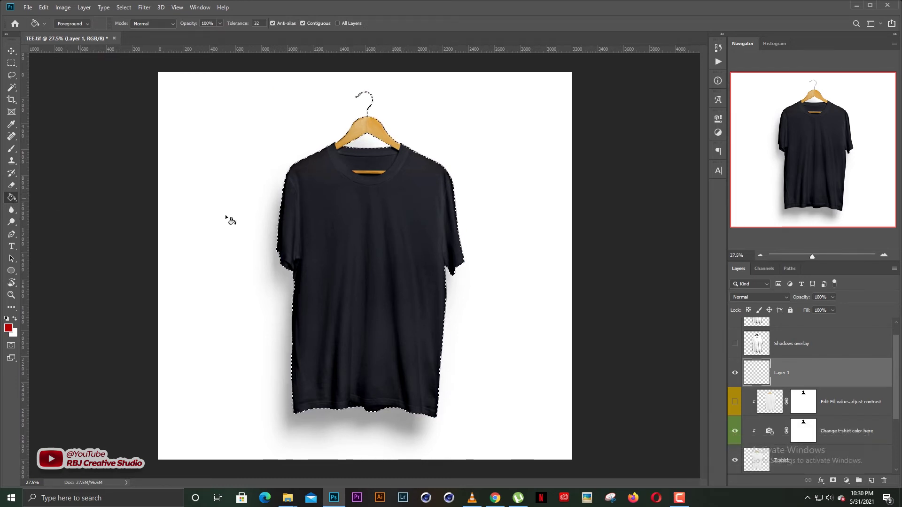
{"action": "left_click", "coordinate": [368, 261]}
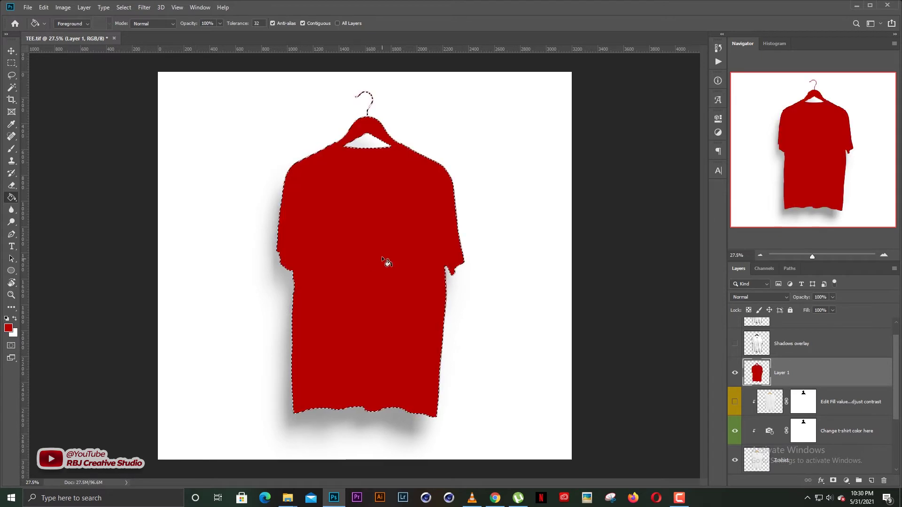
{"action": "key", "text": "ctrl+d"}
{"action": "key", "text": "v"}
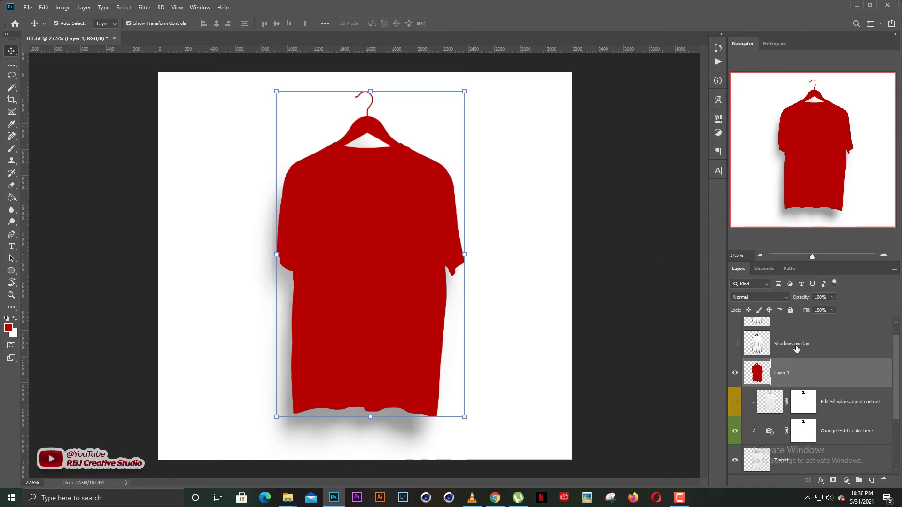
- Set the red layer's blend mode to Color
{"action": "left_click", "coordinate": [764, 298]}
{"action": "left_click", "coordinate": [689, 295]}
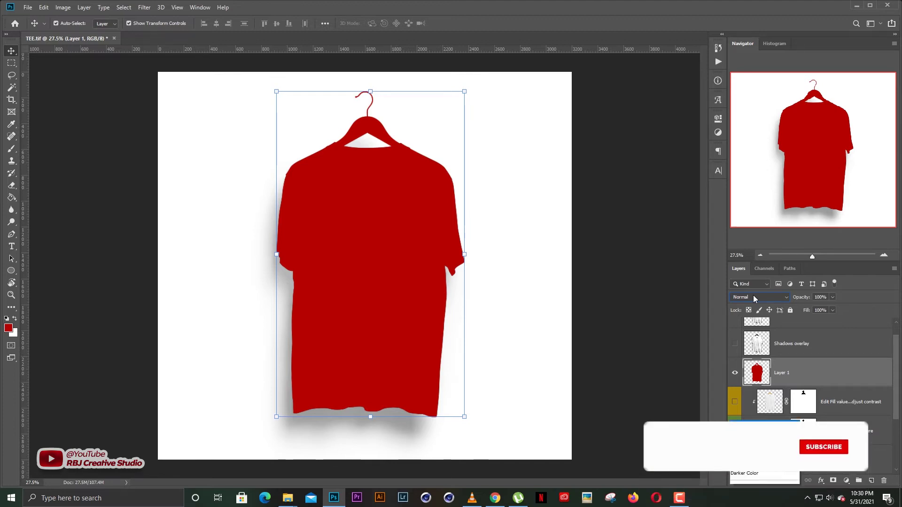
{"action": "left_click", "coordinate": [754, 296]}
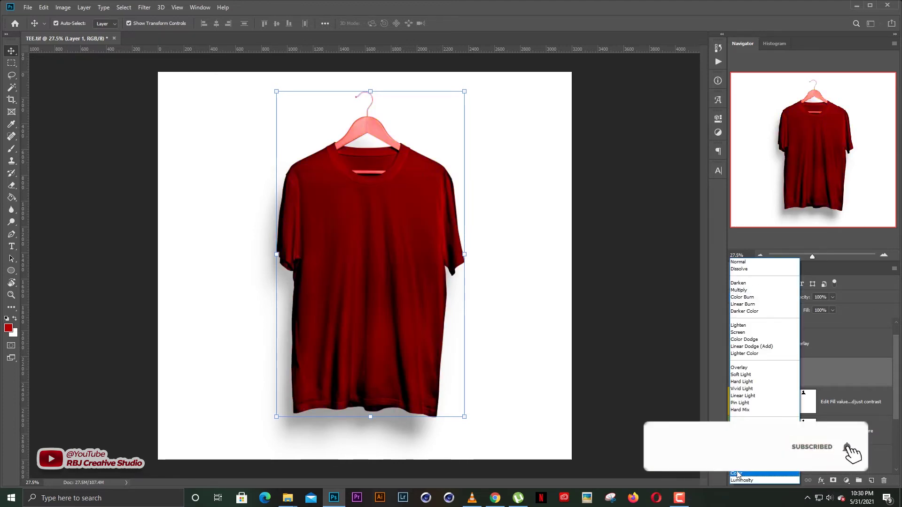
{"action": "left_click", "coordinate": [739, 473]}
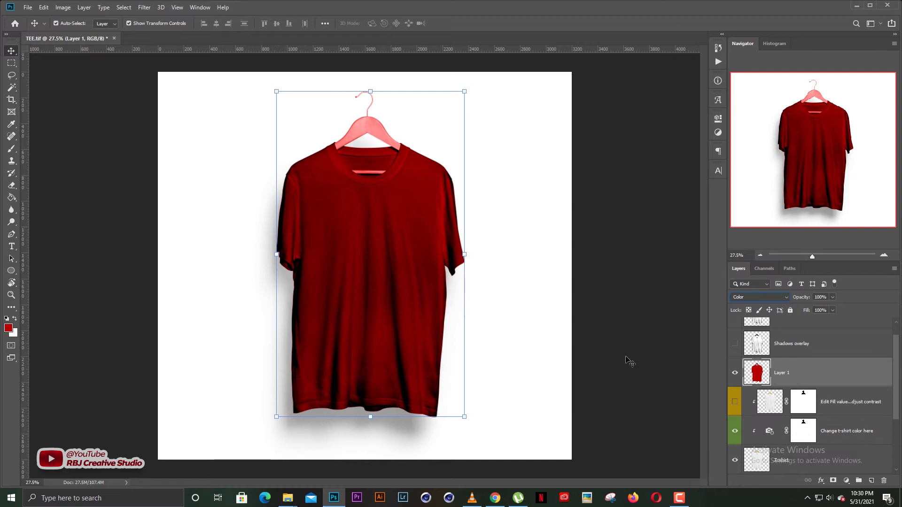
- Load the hanger area from its layer mask as a selection
{"action": "left_click", "coordinate": [628, 362]}
{"action": "scroll", "coordinate": [817, 407], "scroll_direction": "down", "scroll_amount": 2}
{"action": "scroll", "coordinate": [817, 407], "scroll_direction": "up", "scroll_amount": 3}
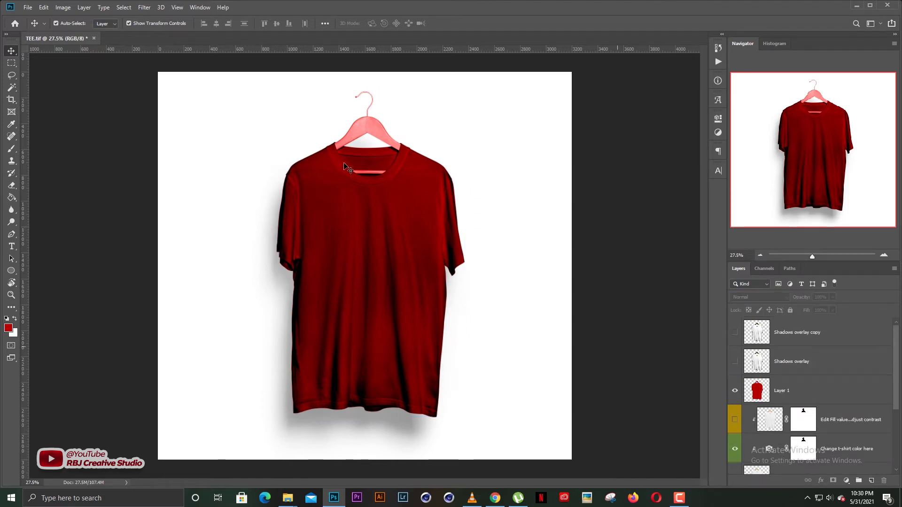
{"action": "scroll", "coordinate": [367, 132], "scroll_direction": "up", "scroll_amount": 2}
{"action": "scroll", "coordinate": [382, 196], "scroll_direction": "up", "scroll_amount": 3}
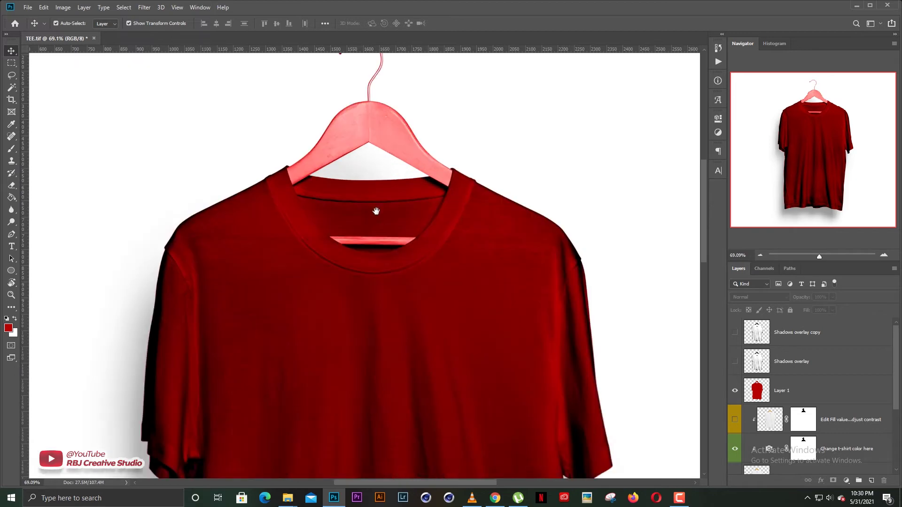
{"action": "scroll", "coordinate": [380, 197], "scroll_direction": "up", "scroll_amount": 3}
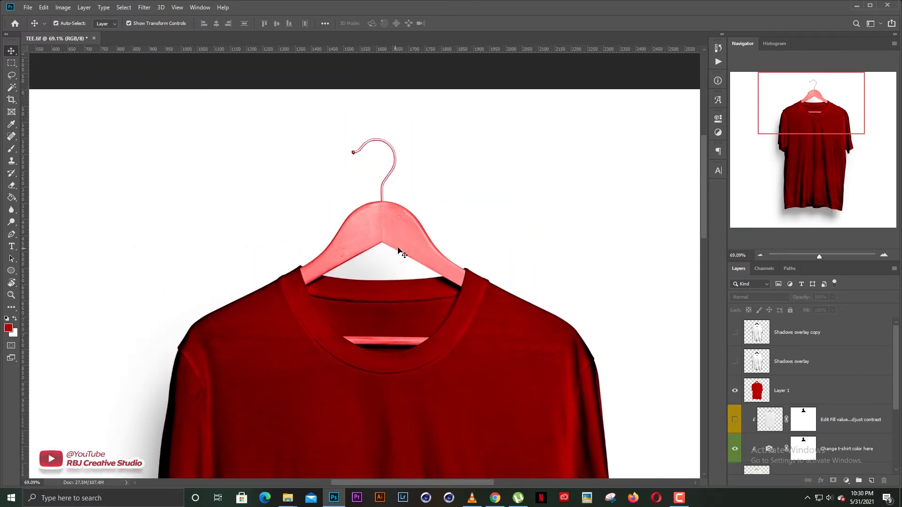
{"action": "scroll", "coordinate": [775, 364], "scroll_direction": "down", "scroll_amount": 1}
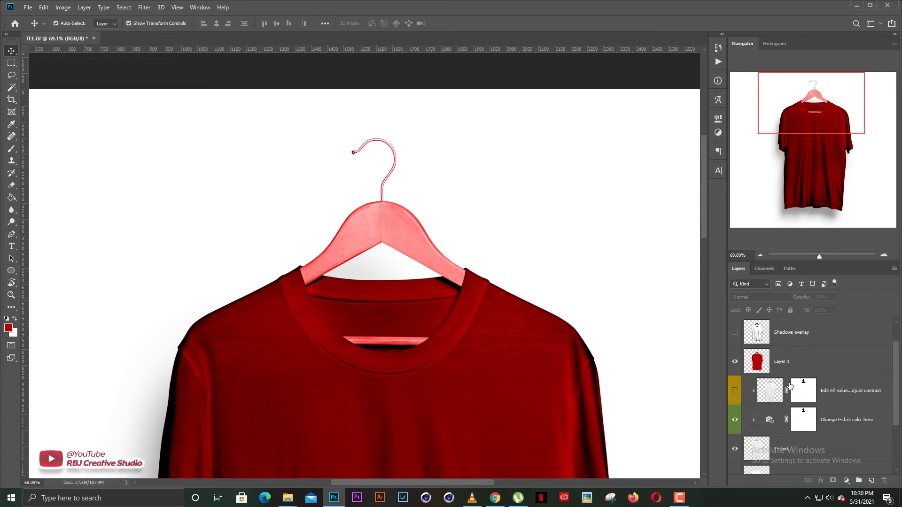
{"action": "left_click", "coordinate": [804, 420], "text": "ctrl"}
{"action": "key", "text": "ctrl+d"}
{"action": "scroll", "coordinate": [835, 404], "scroll_direction": "up", "scroll_amount": 1}
{"action": "scroll", "coordinate": [812, 405], "scroll_direction": "down", "scroll_amount": 1}
{"action": "left_click_drag", "start_coordinate": [812, 410], "coordinate": [804, 424]}
{"action": "left_click", "coordinate": [806, 423], "text": "ctrl"}
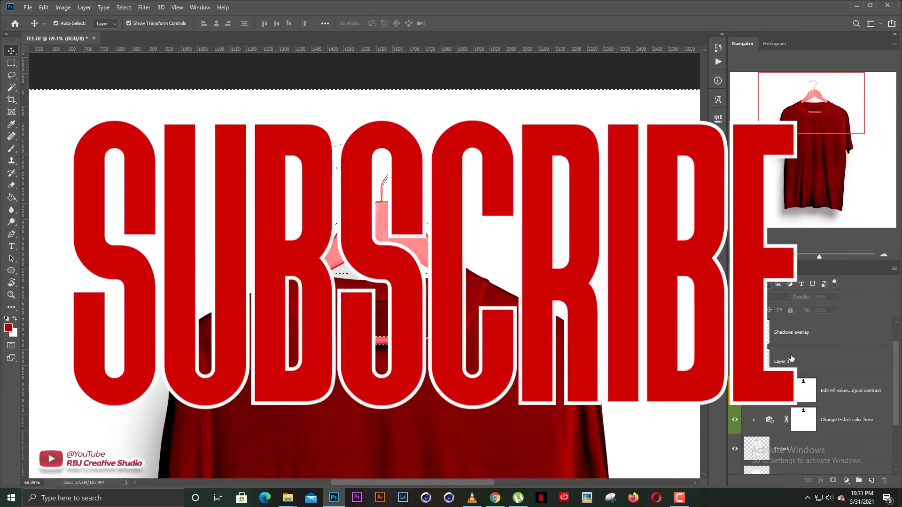
- Delete the red tint from the hanger area on Layer 1 and deselect
{"action": "left_click", "coordinate": [792, 358]}
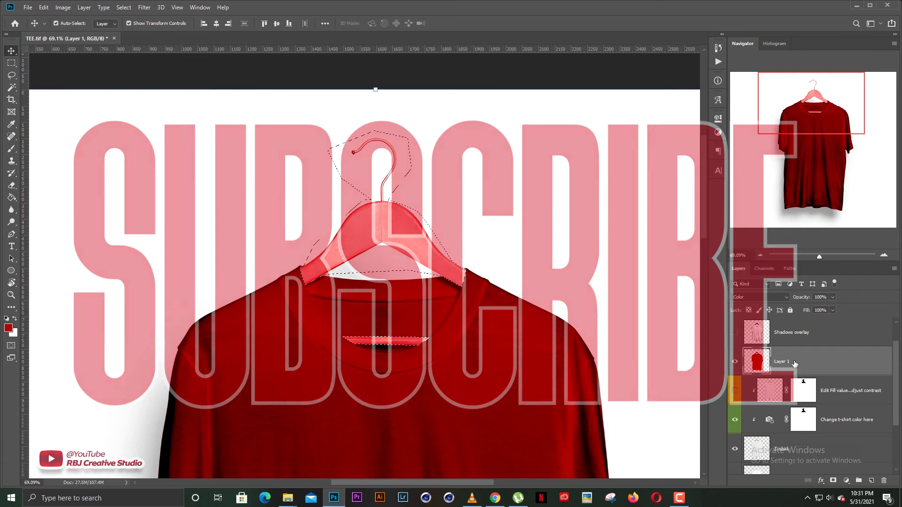
{"action": "key", "text": "ctrl+z"}
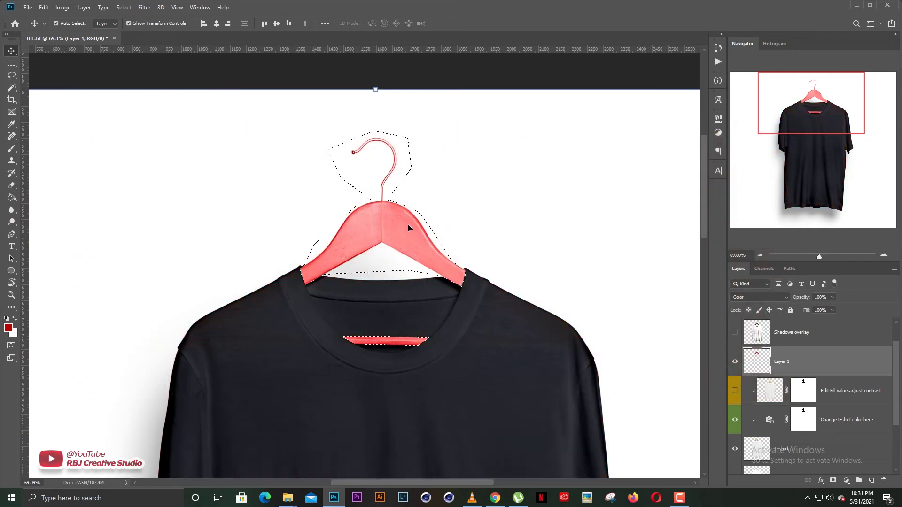
{"action": "key", "text": "ctrl+shift+z"}
{"action": "key", "text": "ctrl"}
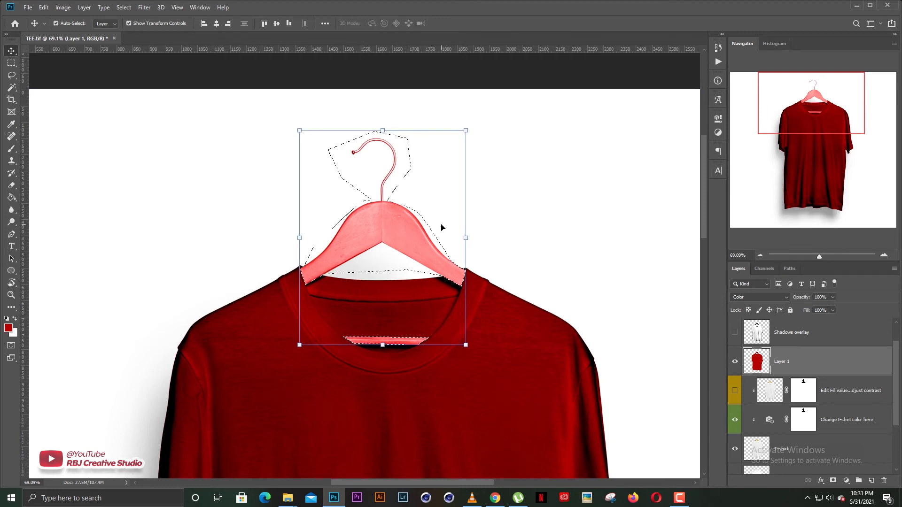
{"action": "key", "text": "Delete"}
{"action": "key", "text": "ctrl+d"}
- Fit the whole mockup on screen with Ctrl+0
{"action": "key", "text": "alt+v"}
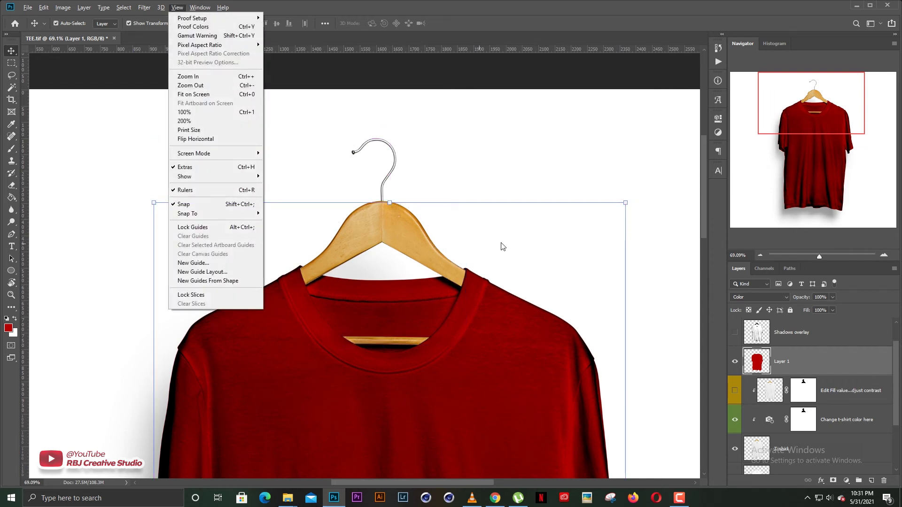
{"action": "key", "text": "Escape"}
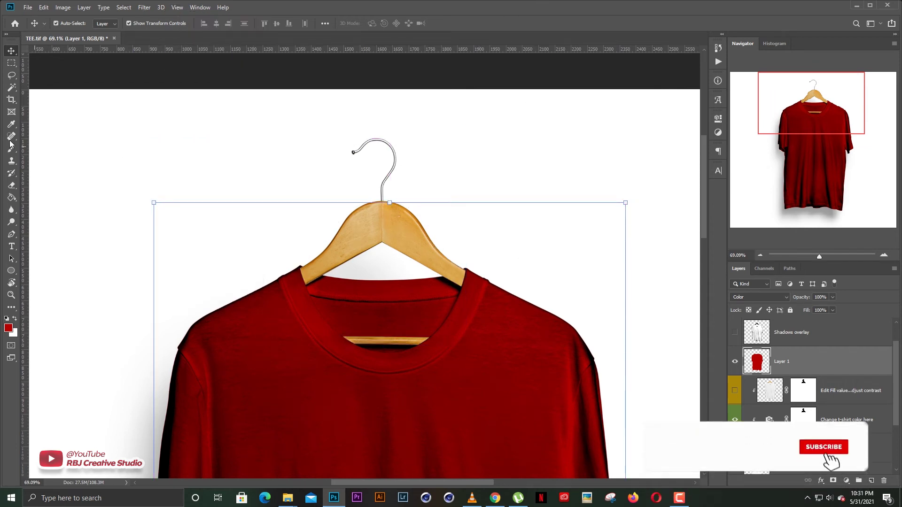
{"action": "key", "text": "ctrl+0"}
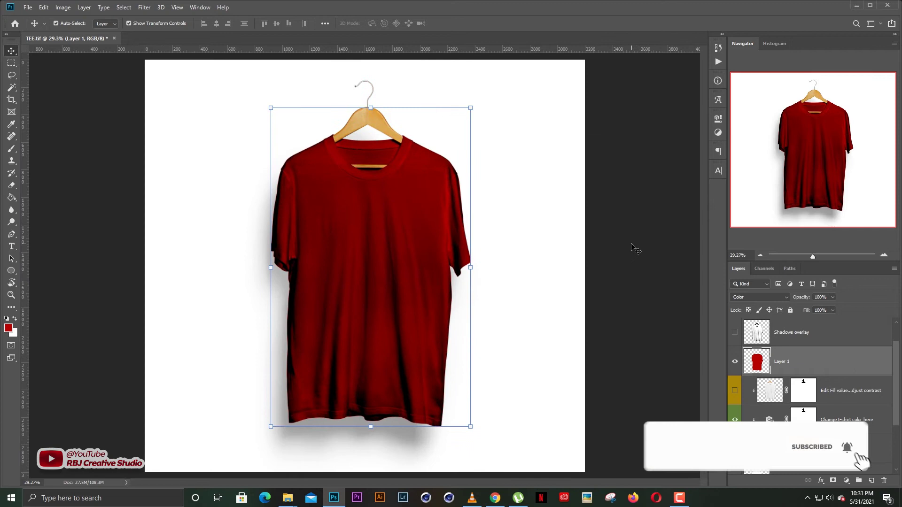
- Add a teal Color Overlay style to shirt Layer 1, then select the Shadows overlay layer
{"action": "left_click", "coordinate": [634, 251]}
{"action": "scroll", "coordinate": [334, 250], "scroll_direction": "down", "scroll_amount": 1}
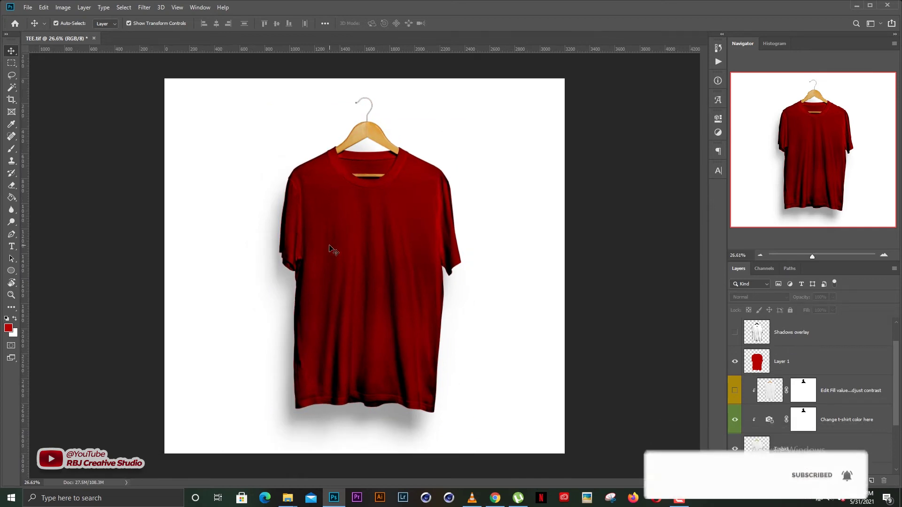
{"action": "left_click", "coordinate": [816, 365]}
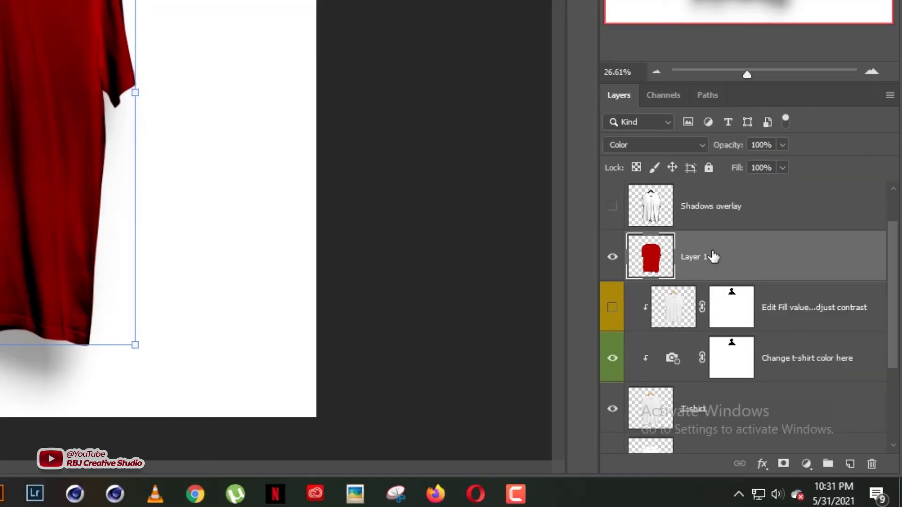
{"action": "left_click", "coordinate": [821, 480]}
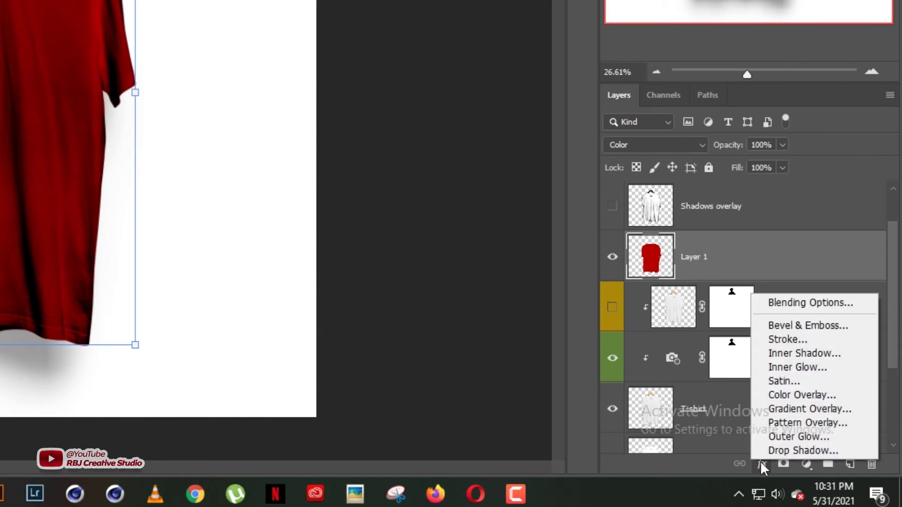
{"action": "left_click", "coordinate": [784, 394]}
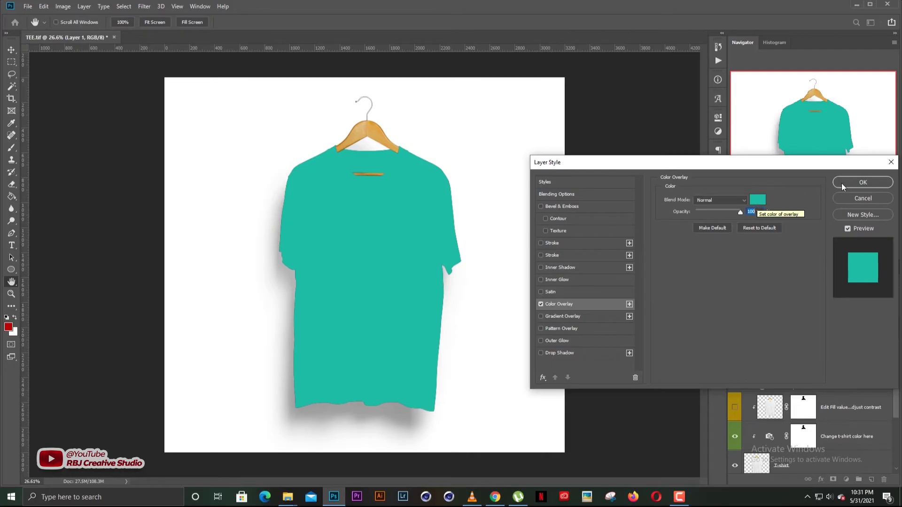
{"action": "left_click", "coordinate": [848, 183]}
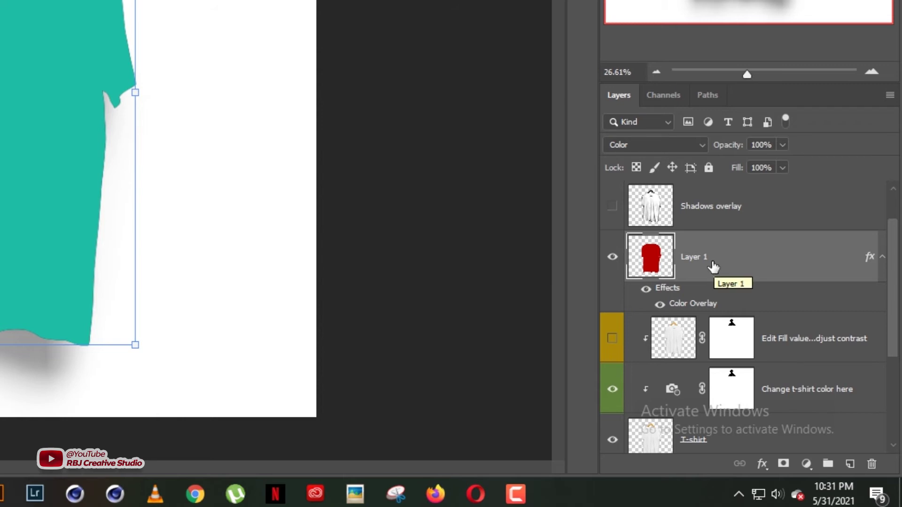
{"action": "scroll", "coordinate": [713, 267], "scroll_direction": "up", "scroll_amount": 1}
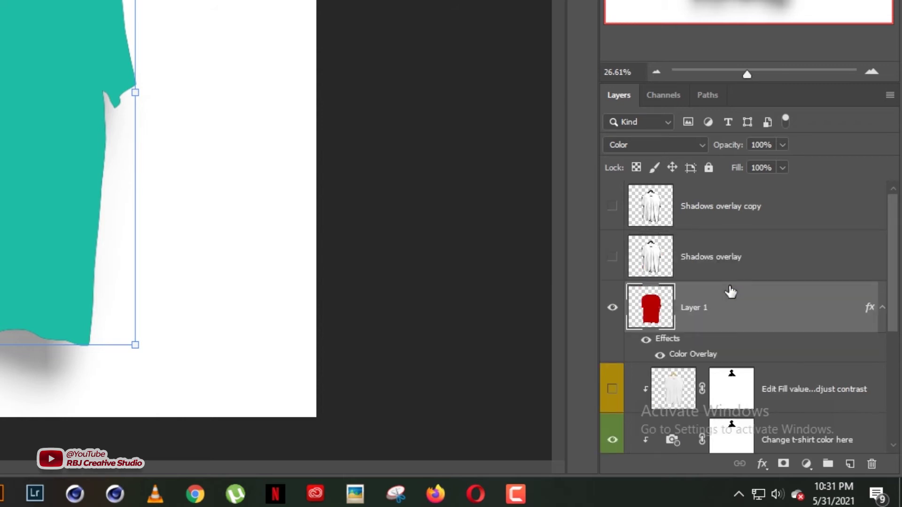
{"action": "left_click", "coordinate": [719, 260]}
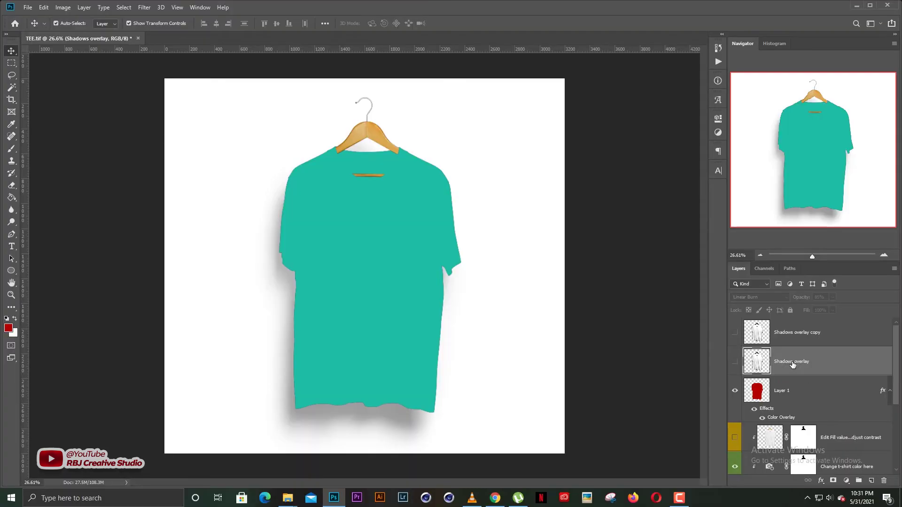
- Show the Shadows overlay shading over the teal shirt, then hide it again
{"action": "left_click", "coordinate": [612, 258]}
{"action": "left_click", "coordinate": [735, 362]}
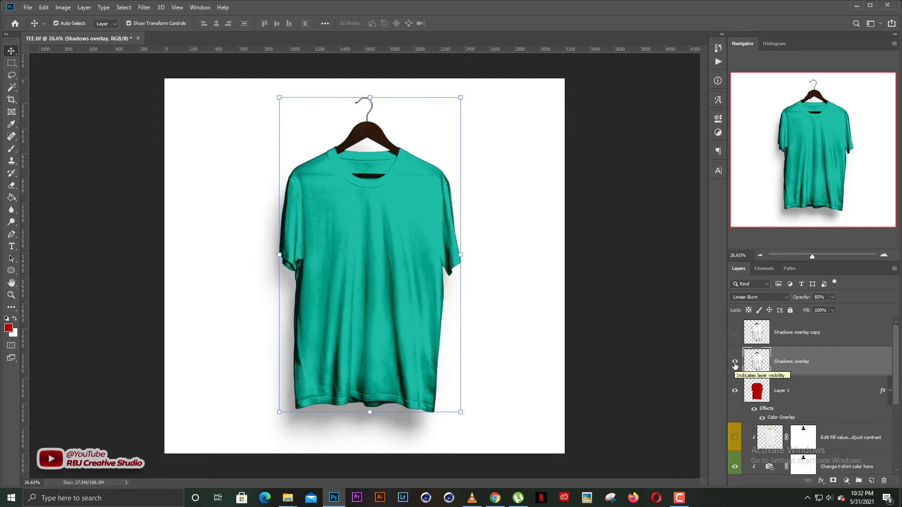
{"action": "left_click", "coordinate": [735, 362]}
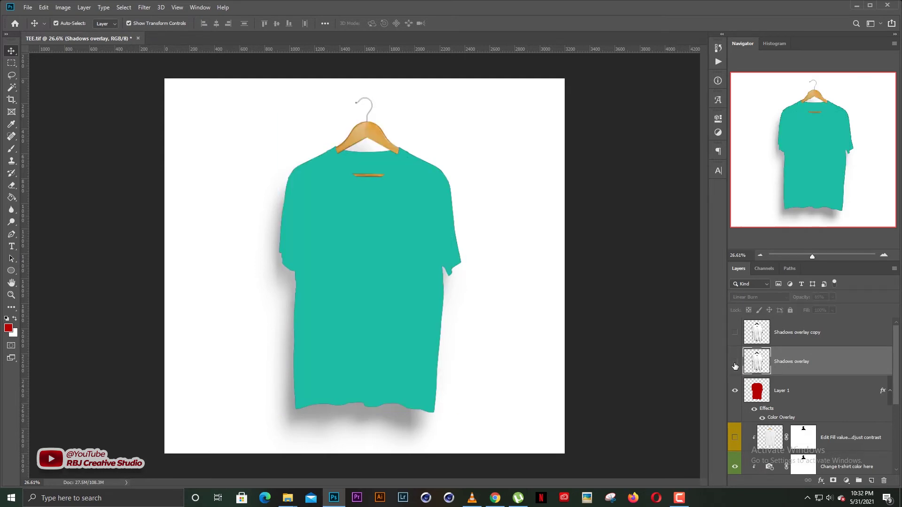
- Rasterize Layer 1's layer style and set its blend mode to Color
{"action": "left_click", "coordinate": [791, 390]}
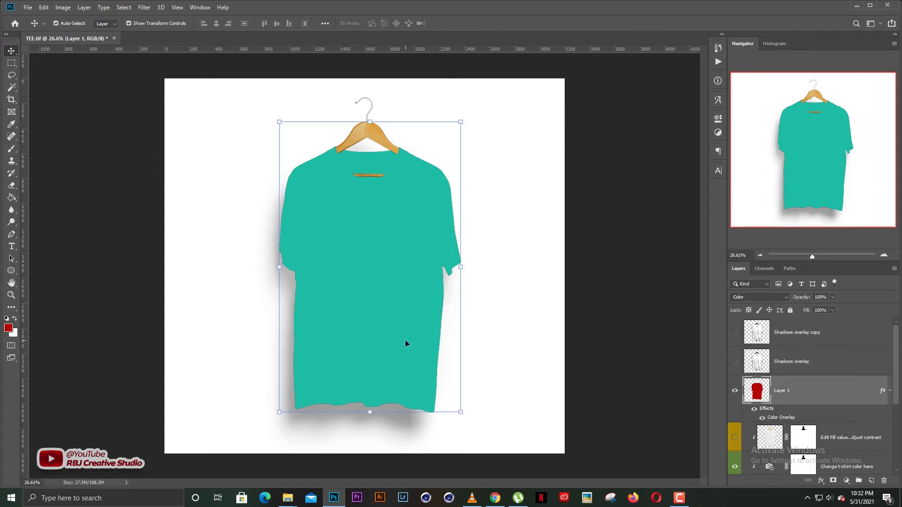
{"action": "right_click", "coordinate": [799, 390]}
{"action": "left_click", "coordinate": [707, 243]}
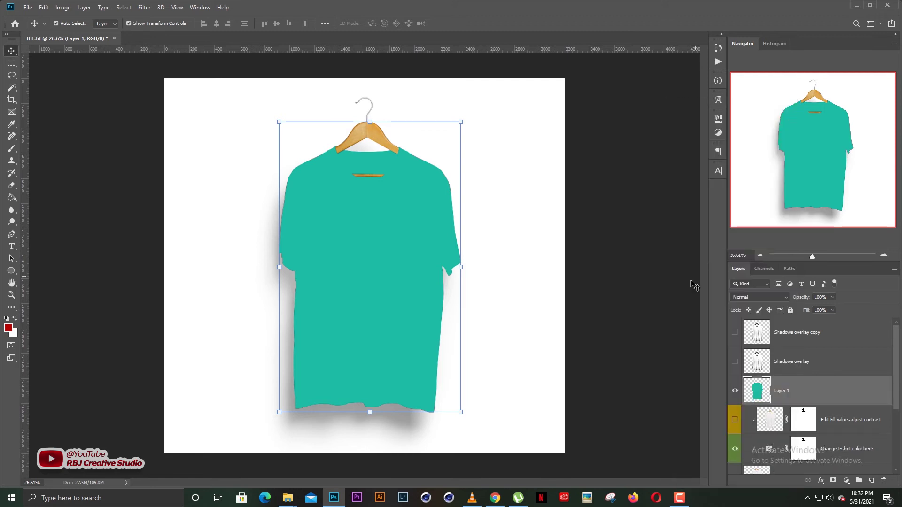
{"action": "left_click", "coordinate": [743, 299]}
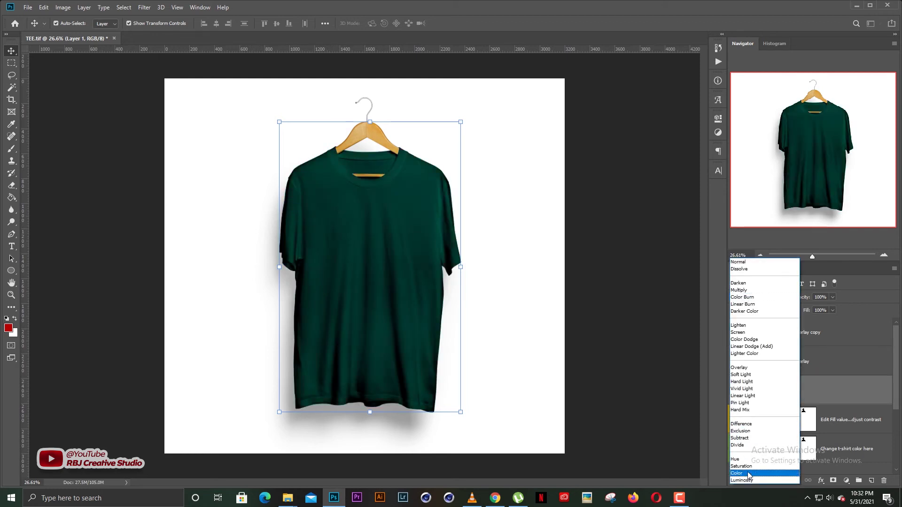
{"action": "left_click", "coordinate": [749, 475]}
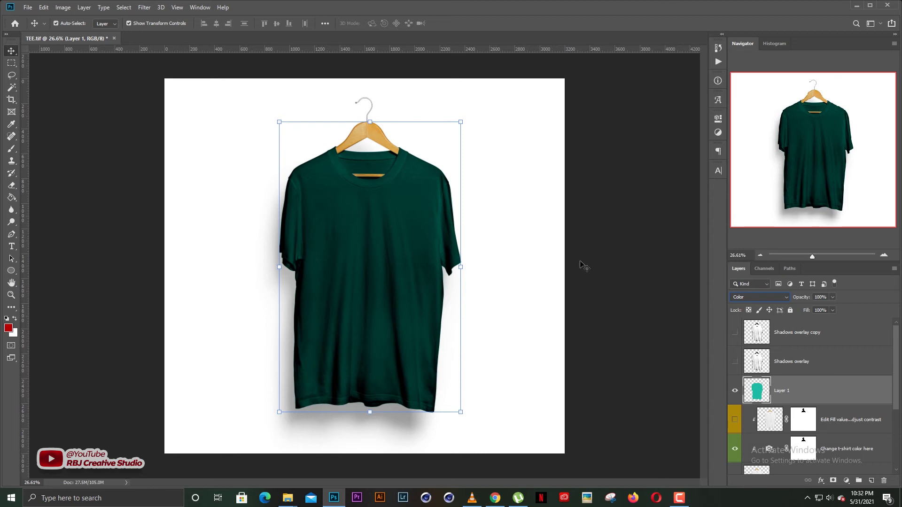
{"action": "left_click", "coordinate": [630, 266]}
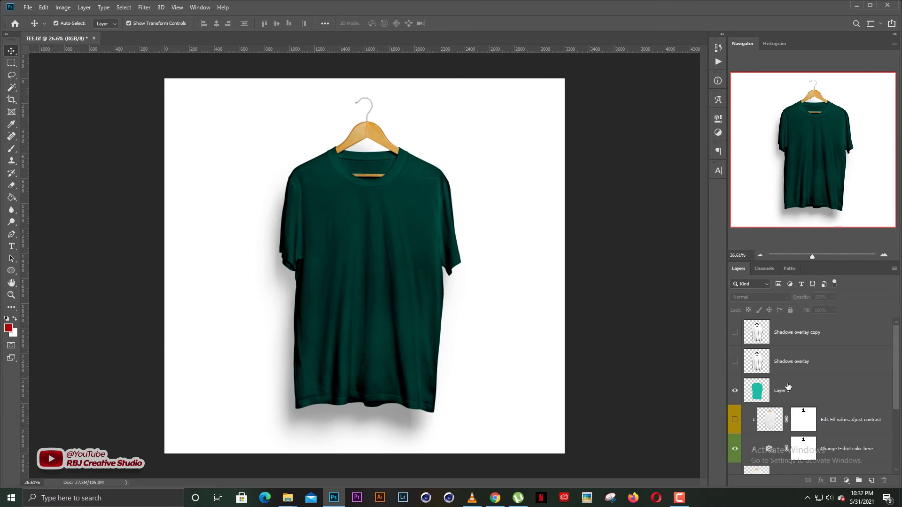
- Undo three steps to return the shirt to plain red without the teal overlay
{"action": "key", "text": "ctrl+z"}
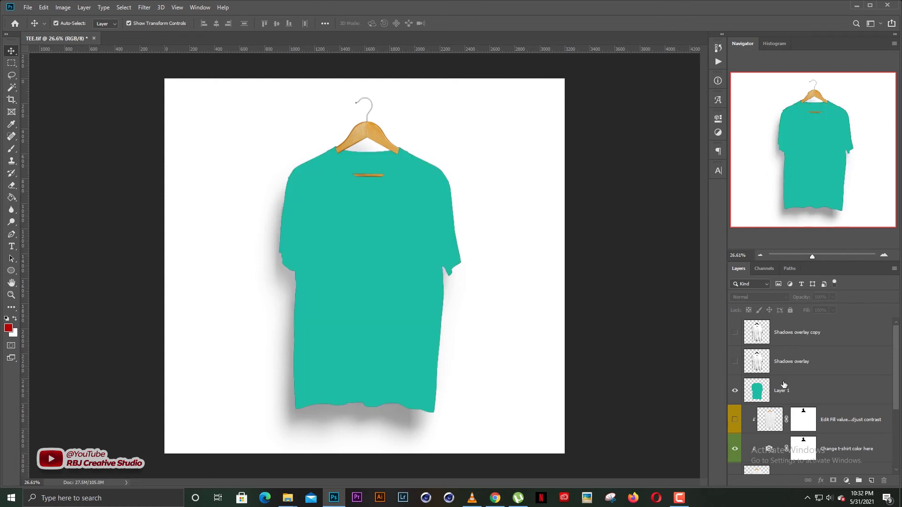
{"action": "key", "text": "ctrl+z"}
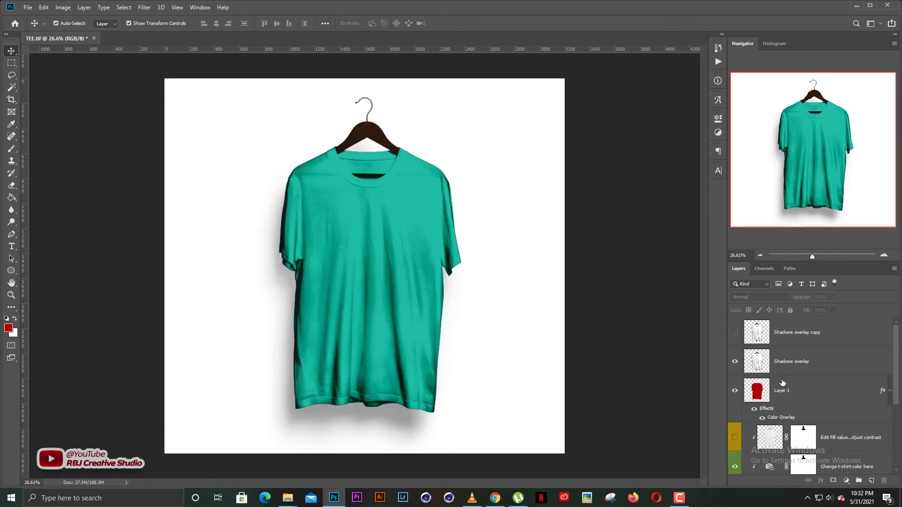
{"action": "key", "text": "ctrl+z"}
{"action": "key", "text": "ctrl+z"}
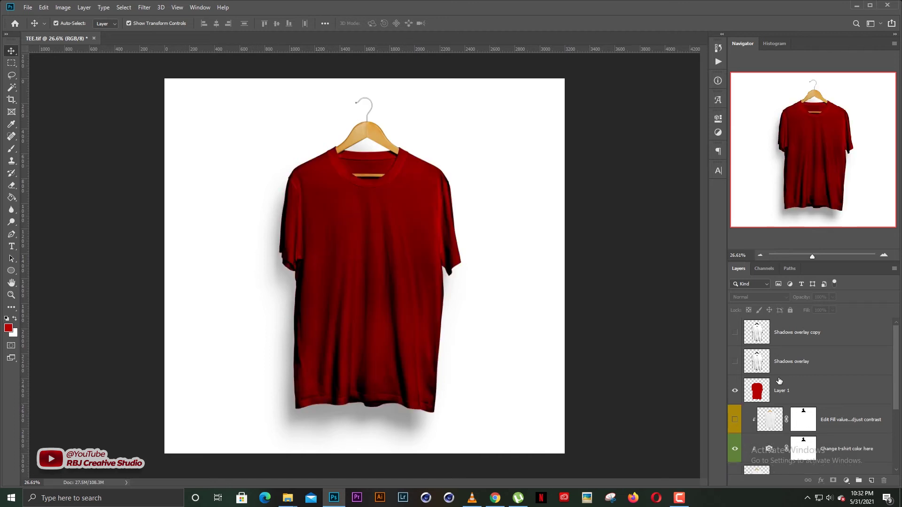
- Type TEE on the red shirt's chest and set it to the Ultra font weight
{"action": "left_click", "coordinate": [795, 390]}
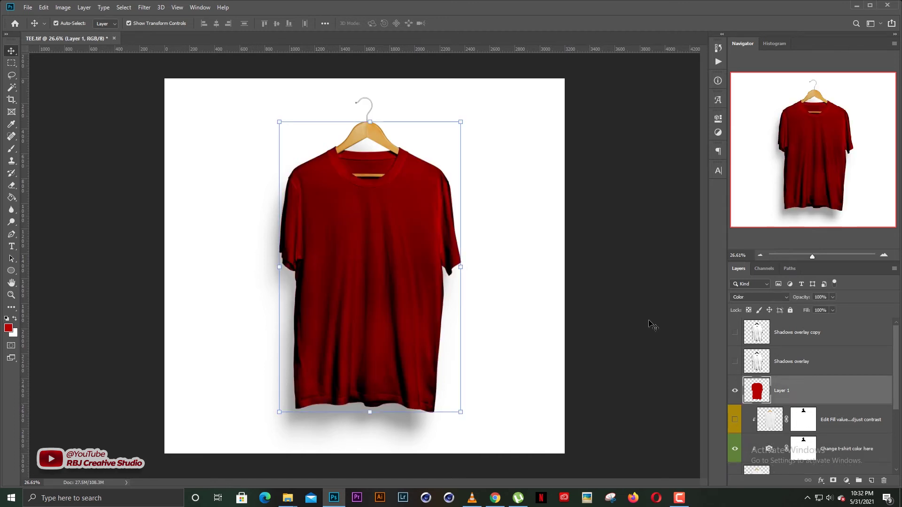
{"action": "left_click", "coordinate": [613, 234]}
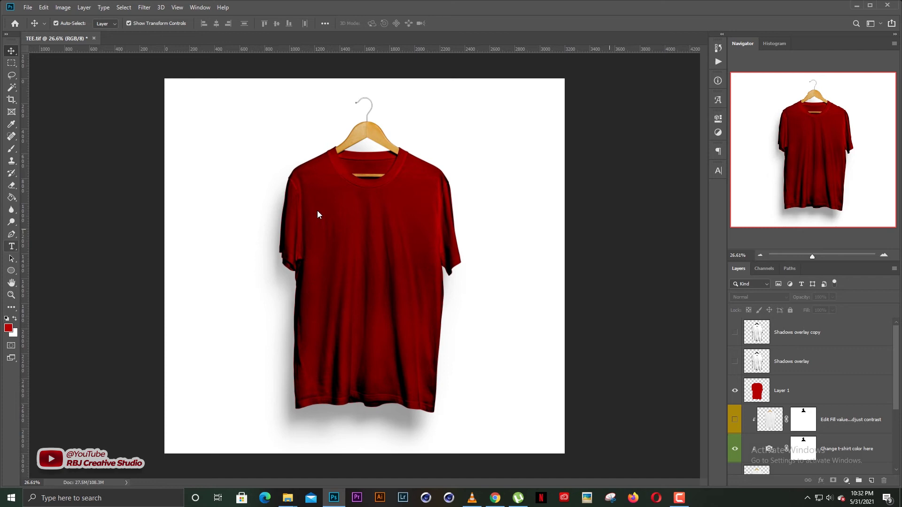
{"action": "key", "text": "t"}
{"action": "left_click", "coordinate": [338, 240]}
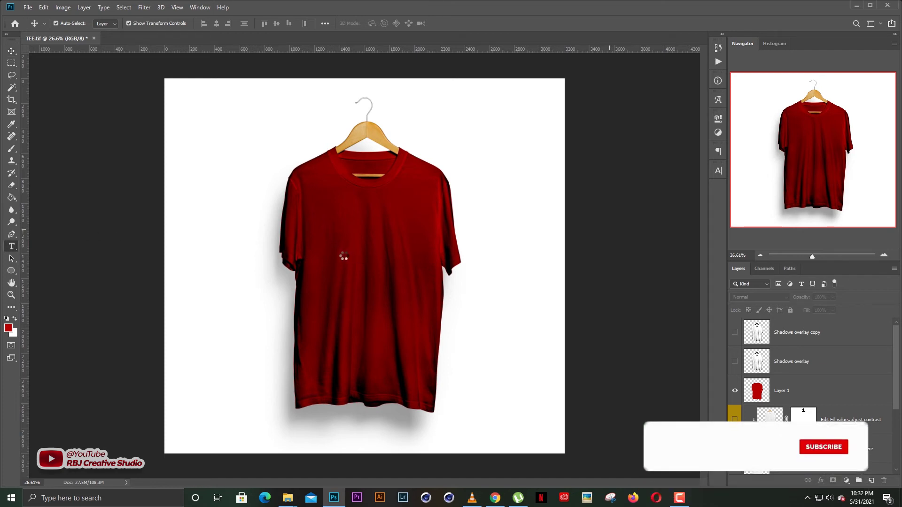
{"action": "left_click", "coordinate": [344, 254]}
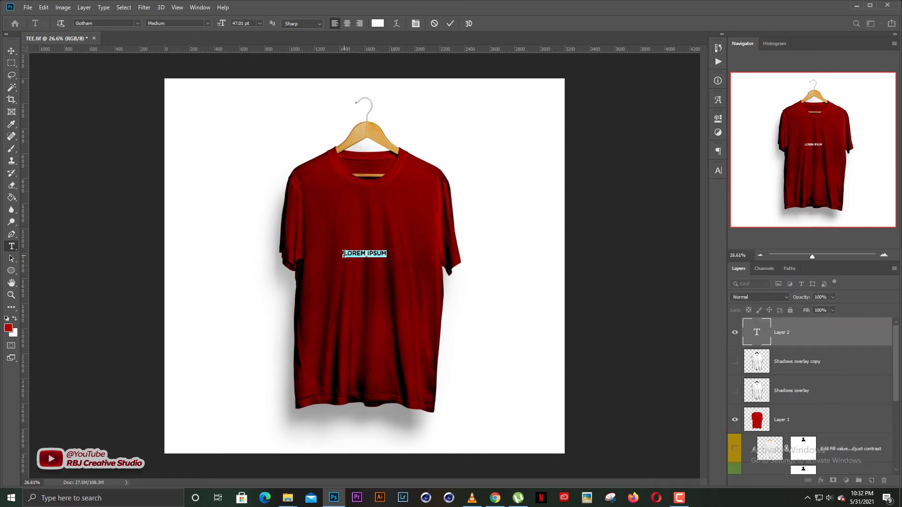
{"action": "type", "text": "TEE"}
{"action": "double_click", "coordinate": [344, 254]}
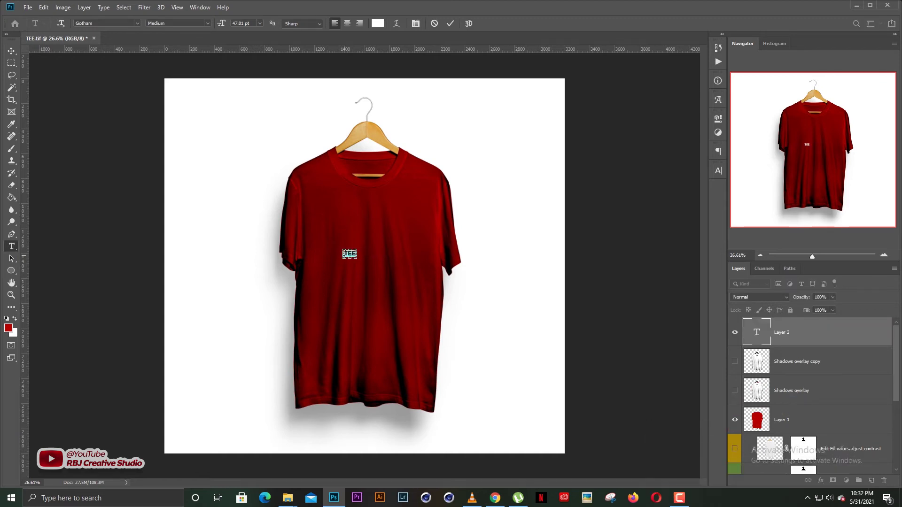
{"action": "left_click", "coordinate": [209, 23]}
{"action": "left_click", "coordinate": [256, 111]}
{"action": "left_click", "coordinate": [450, 24]}
- Scale and centre the TEE text across the chest, then zoom in on it
{"action": "key", "text": "v"}
{"action": "key", "text": "ctrl+t"}
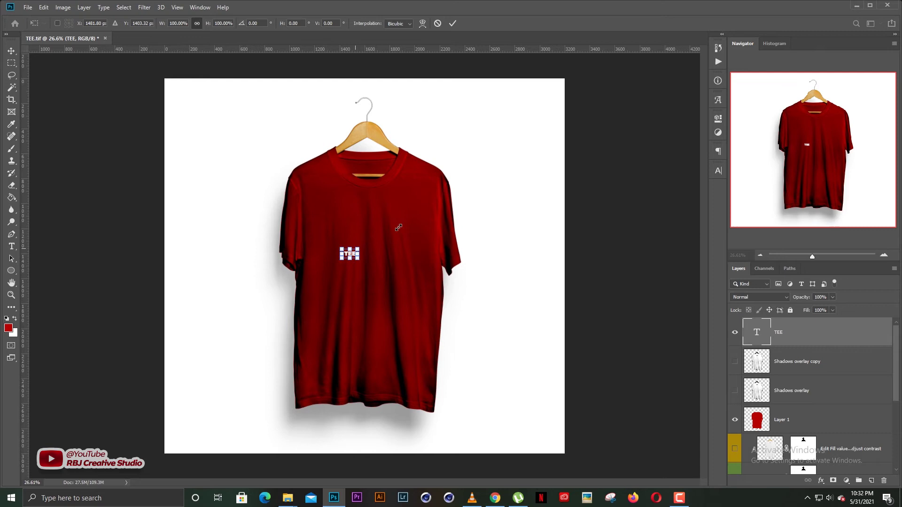
{"action": "left_click_drag", "start_coordinate": [398, 227], "coordinate": [418, 210]}
{"action": "left_click_drag", "start_coordinate": [375, 242], "coordinate": [396, 244]}
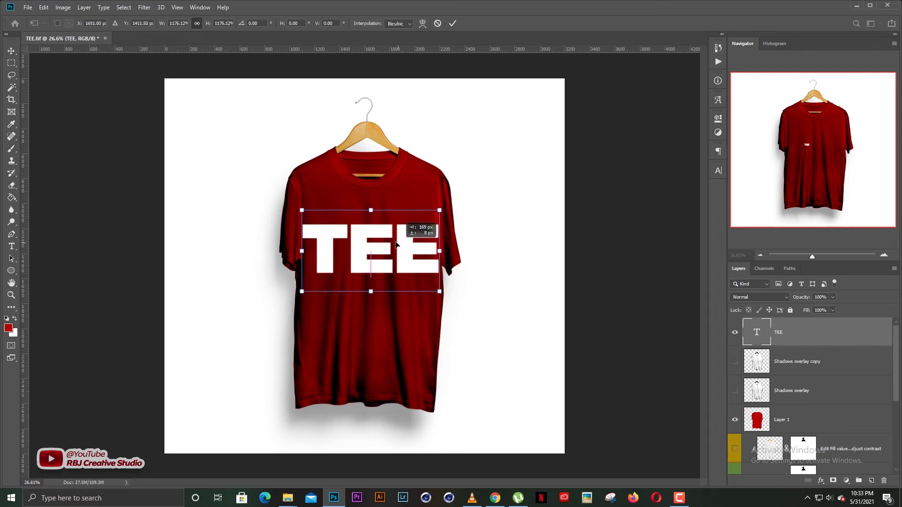
{"action": "left_click_drag", "start_coordinate": [439, 210], "coordinate": [433, 214]}
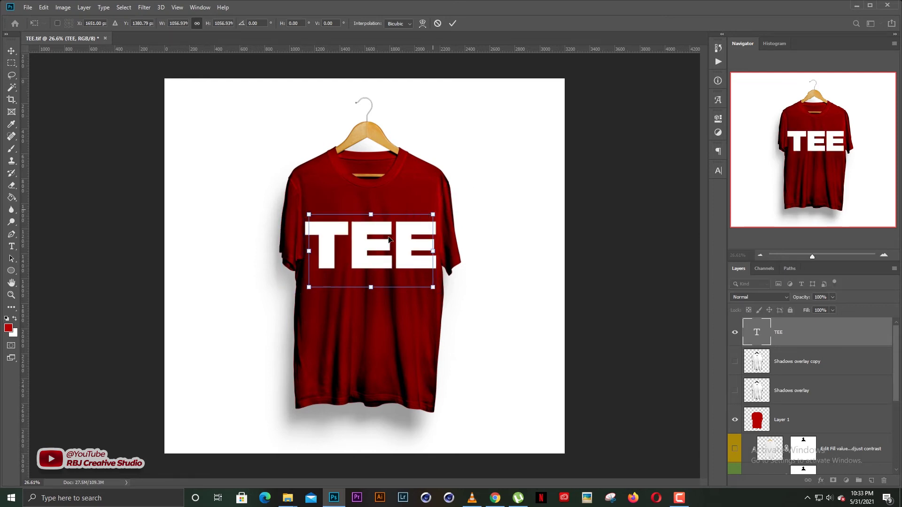
{"action": "key", "text": "Return"}
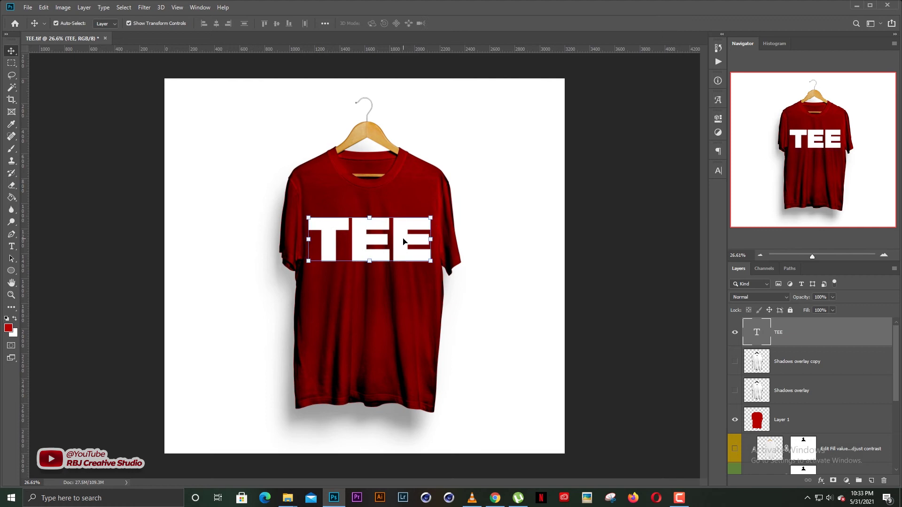
{"action": "left_click_drag", "start_coordinate": [356, 232], "coordinate": [698, 228]}
- Move Shadows overlay copy above TEE, clip it to the text and make it visible
{"action": "scroll", "coordinate": [696, 230], "scroll_direction": "up", "scroll_amount": 3}
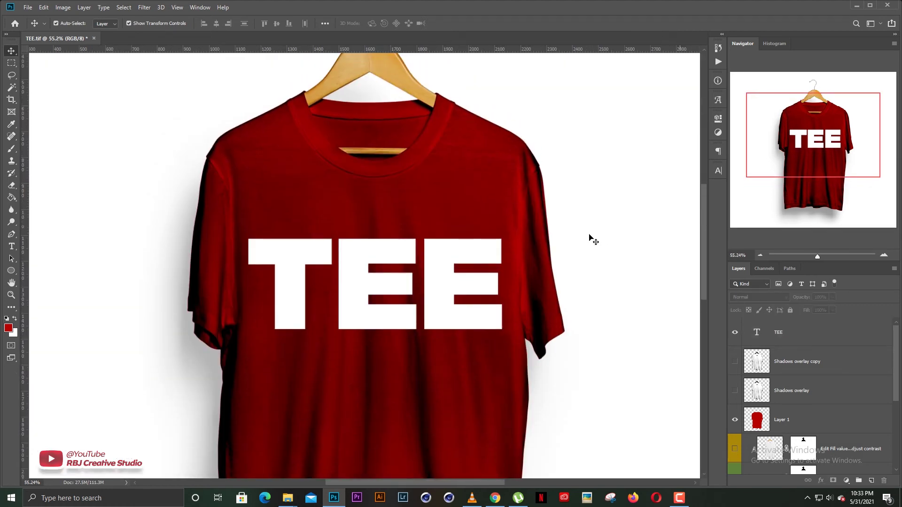
{"action": "left_click", "coordinate": [464, 280]}
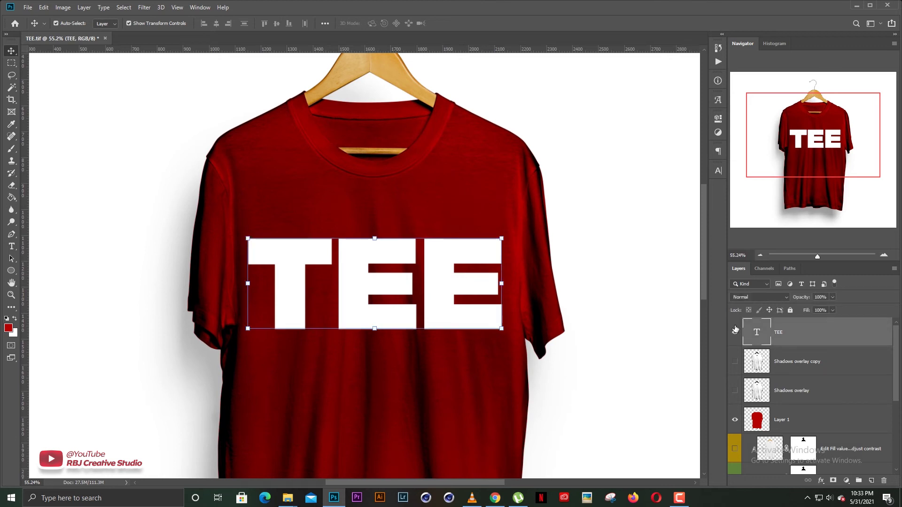
{"action": "left_click", "coordinate": [797, 363]}
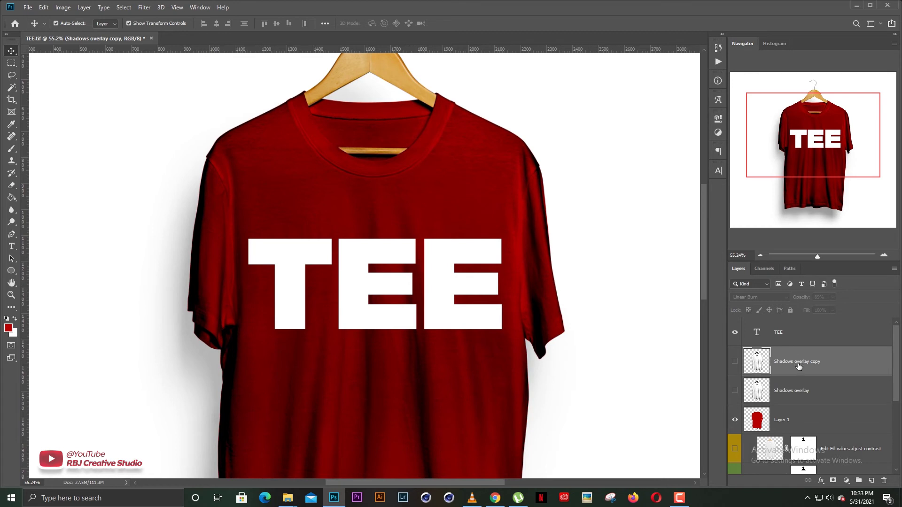
{"action": "left_click_drag", "start_coordinate": [802, 366], "coordinate": [788, 341]}
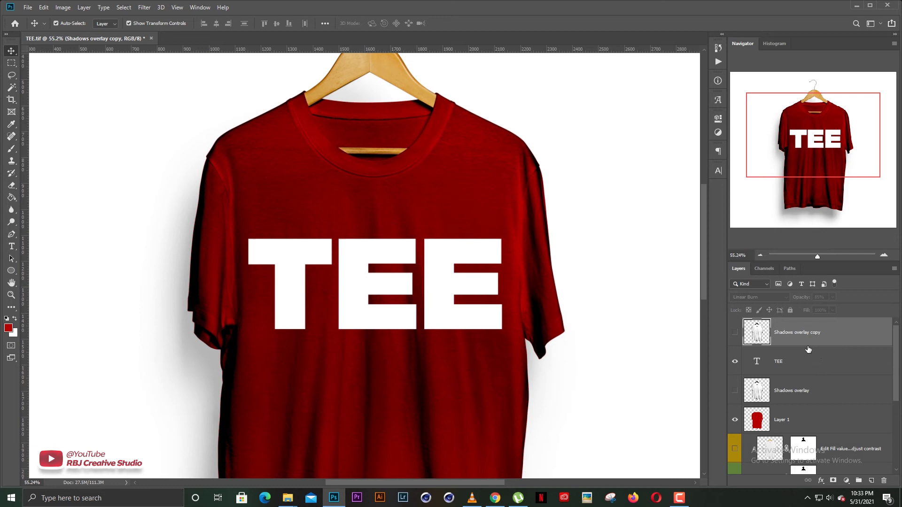
{"action": "right_click", "coordinate": [798, 336]}
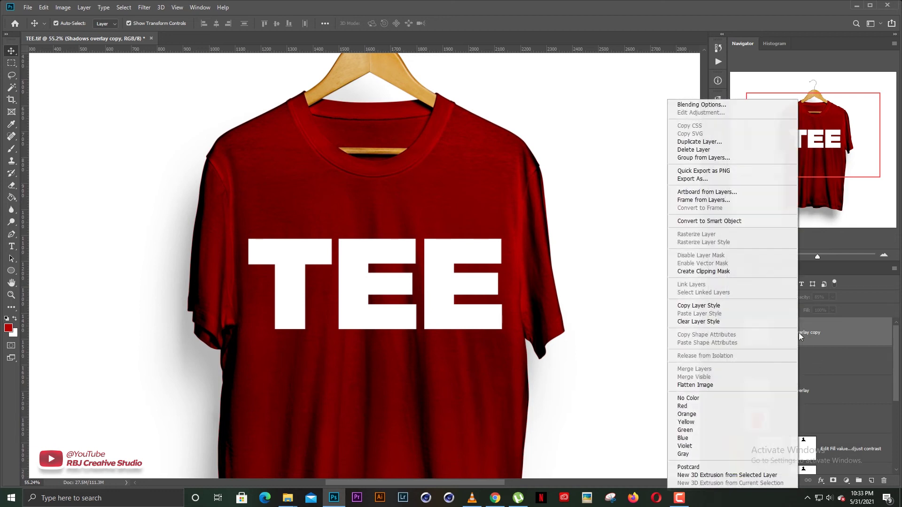
{"action": "left_click", "coordinate": [712, 275]}
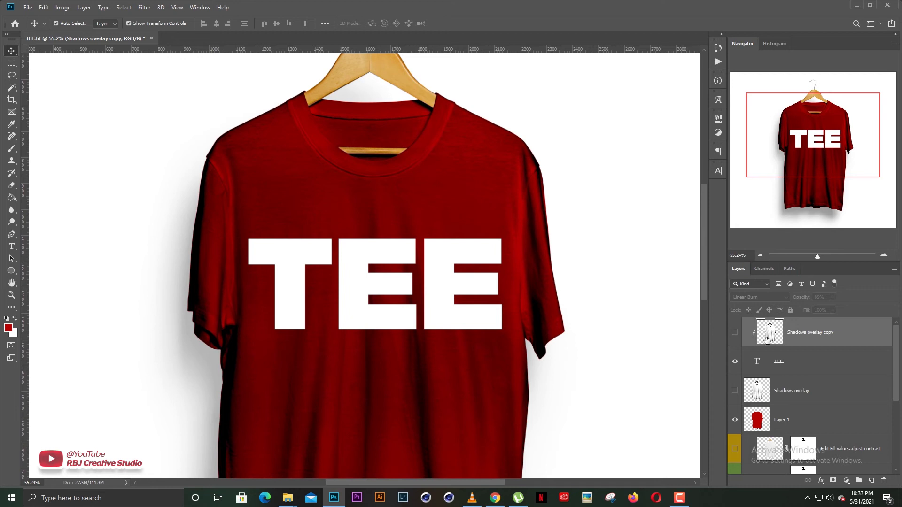
{"action": "left_click", "coordinate": [734, 333]}
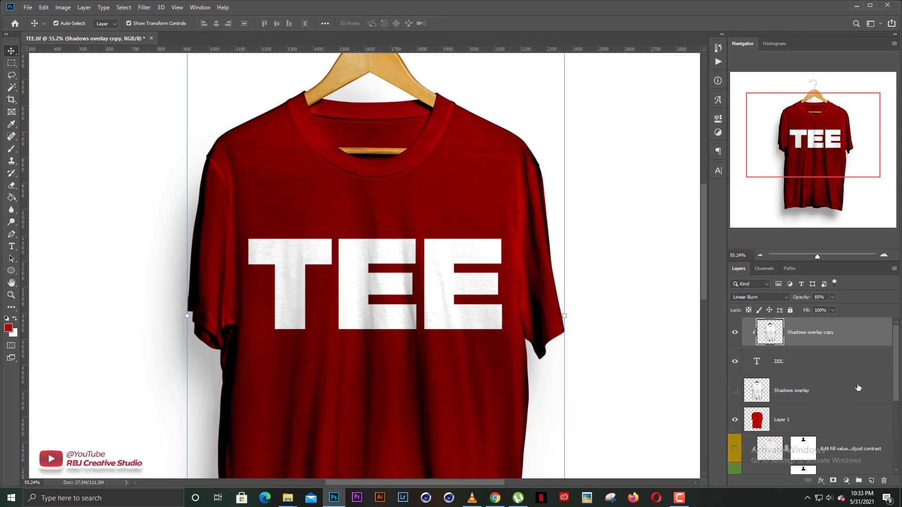
- Enlarge the TEE text slightly across the shirt's chest
{"action": "left_click", "coordinate": [803, 360]}
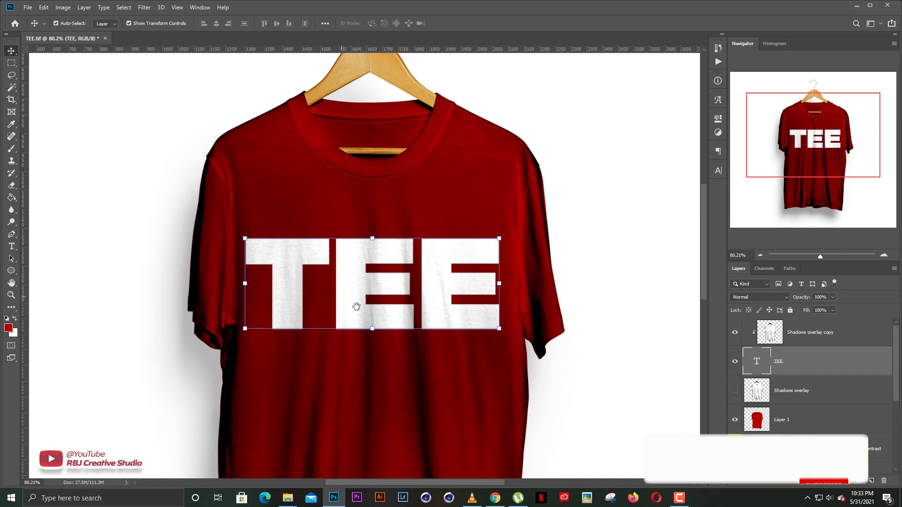
{"action": "scroll", "coordinate": [359, 308], "scroll_direction": "up", "scroll_amount": 2}
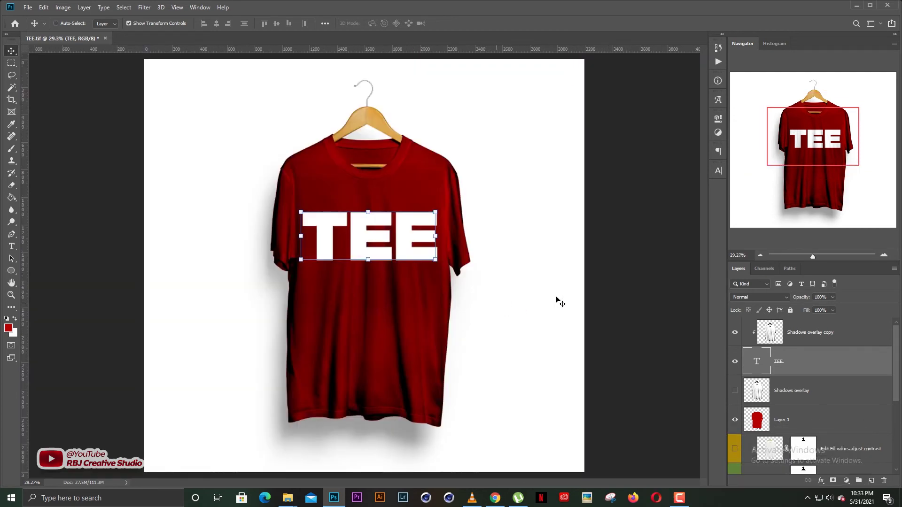
{"action": "key", "text": "ctrl+0"}
{"action": "left_click", "coordinate": [556, 302]}
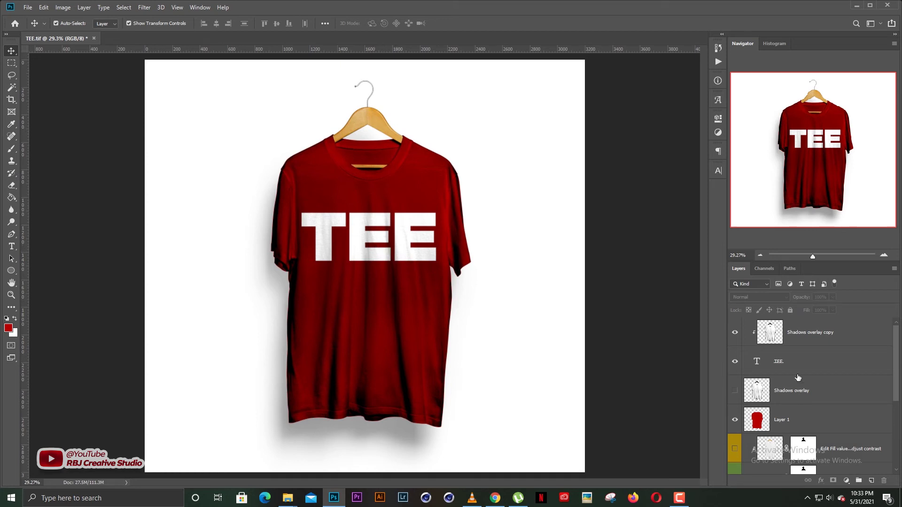
{"action": "left_click", "coordinate": [433, 216]}
{"action": "left_click", "coordinate": [437, 203]}
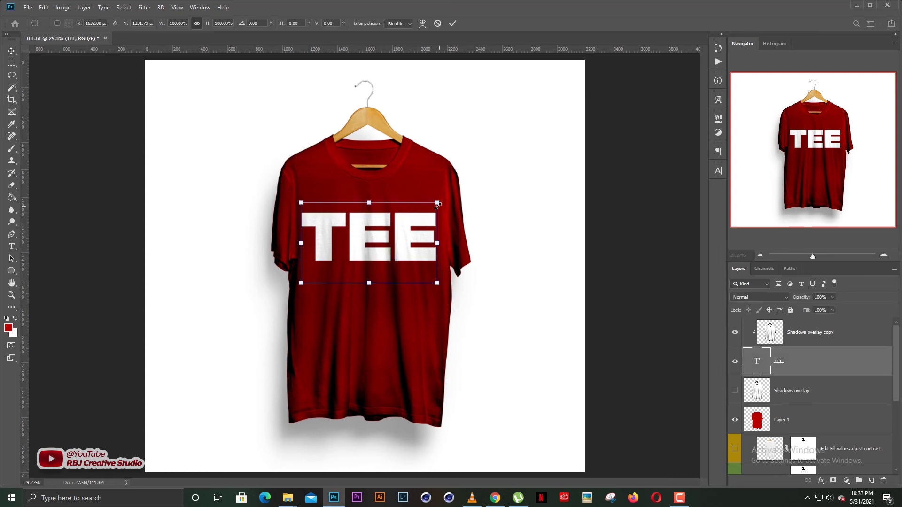
{"action": "left_click_drag", "start_coordinate": [437, 203], "coordinate": [461, 191]}
{"action": "key", "text": "Return"}
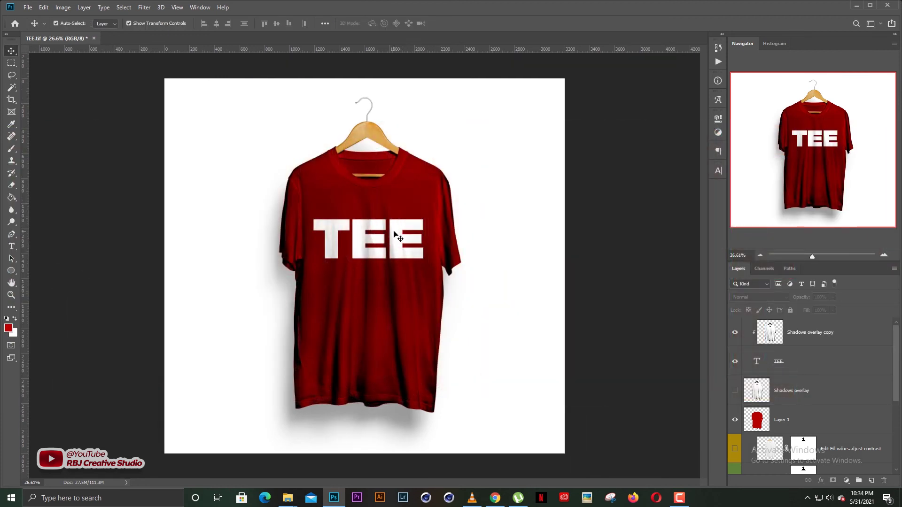
{"action": "scroll", "coordinate": [820, 377], "scroll_direction": "down", "scroll_amount": 2}
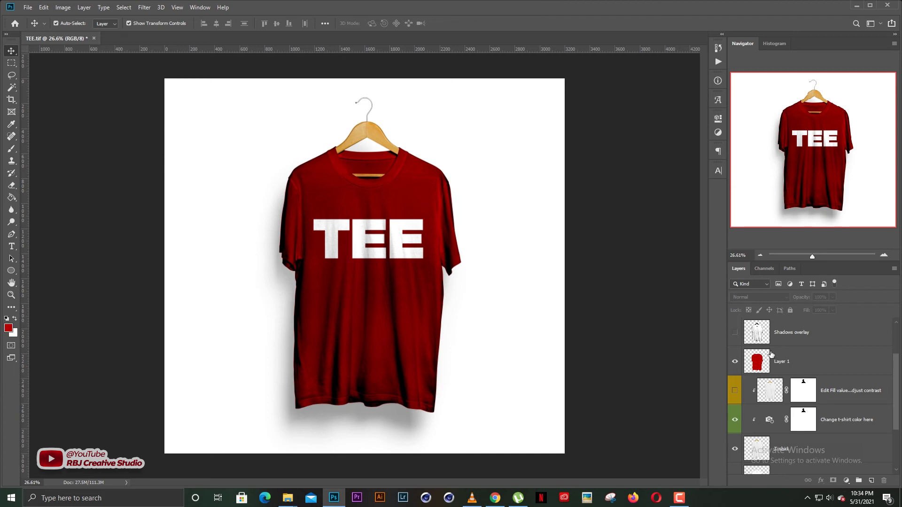
- Select all the shirt's layers and move the whole mockup to the left
{"action": "scroll", "coordinate": [780, 390], "scroll_direction": "down", "scroll_amount": 3}
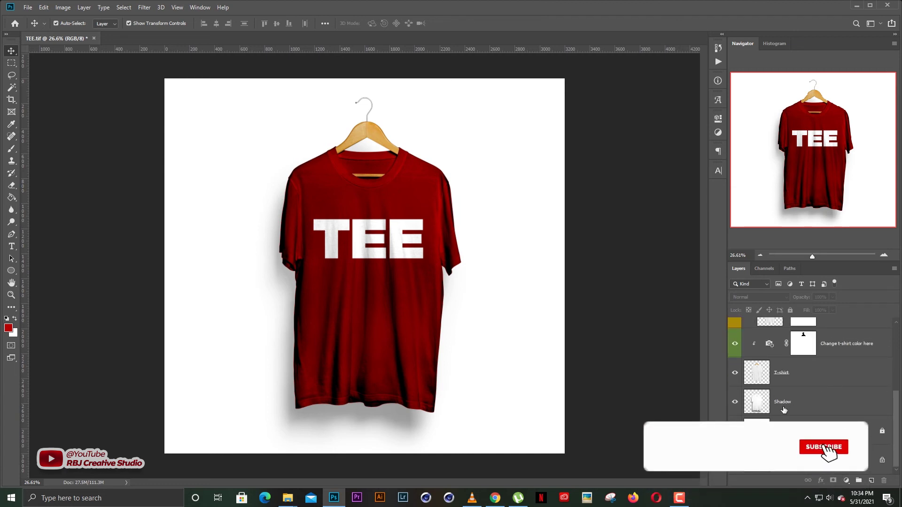
{"action": "left_click", "coordinate": [794, 401]}
{"action": "left_click", "coordinate": [791, 376]}
{"action": "scroll", "coordinate": [807, 376], "scroll_direction": "up", "scroll_amount": 1}
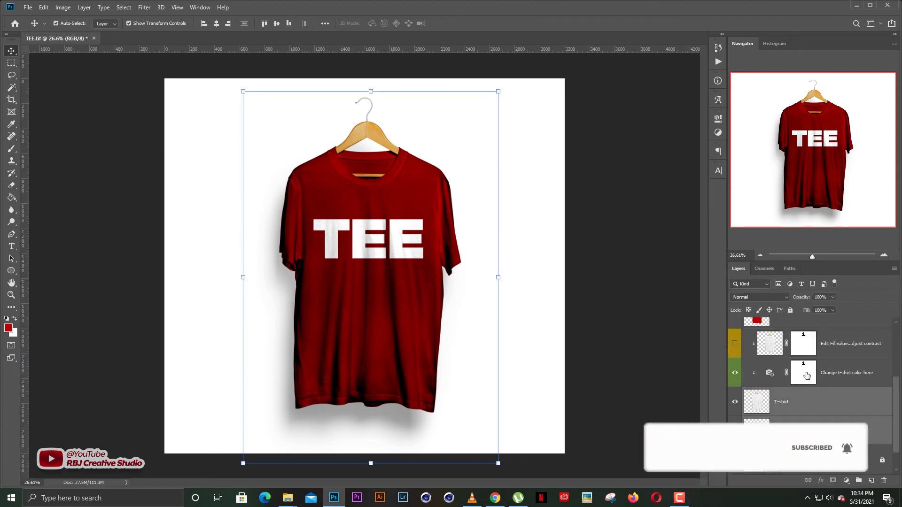
{"action": "left_click", "coordinate": [806, 376]}
{"action": "scroll", "coordinate": [806, 375], "scroll_direction": "up", "scroll_amount": 2}
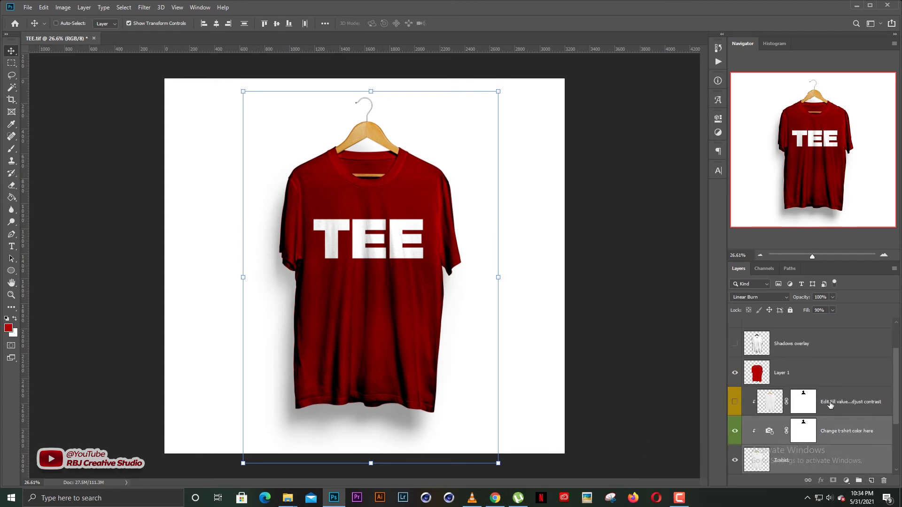
{"action": "left_click", "coordinate": [830, 405]}
{"action": "scroll", "coordinate": [817, 405], "scroll_direction": "up", "scroll_amount": 1}
{"action": "left_click", "coordinate": [799, 403]}
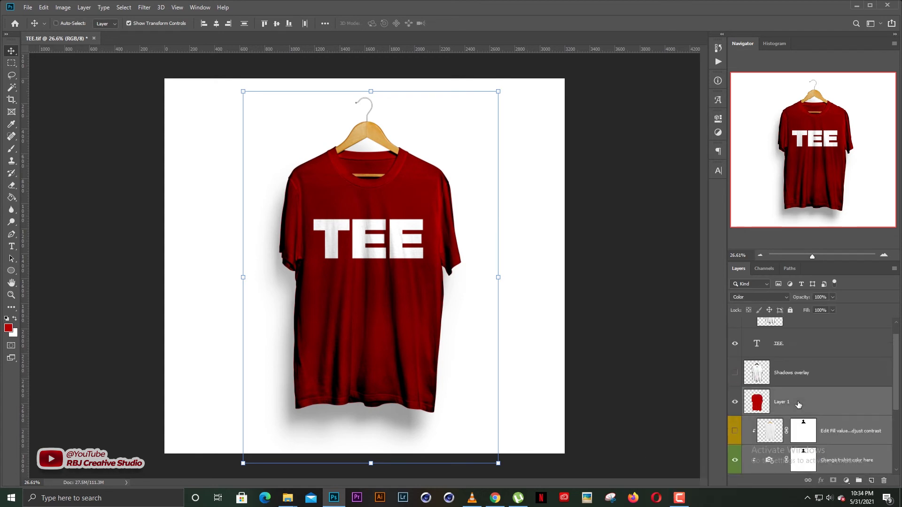
{"action": "scroll", "coordinate": [792, 342], "scroll_direction": "up", "scroll_amount": 1}
{"action": "left_click", "coordinate": [798, 336]}
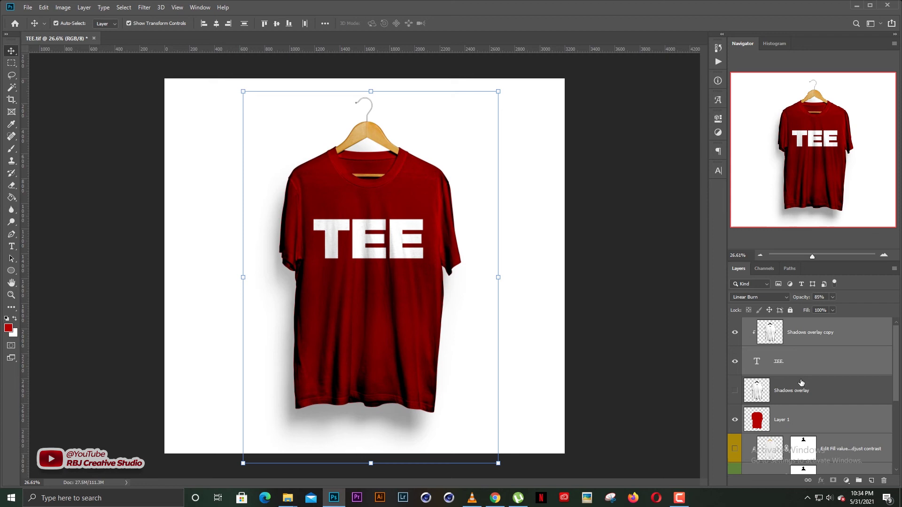
{"action": "scroll", "coordinate": [801, 382], "scroll_direction": "down", "scroll_amount": 4}
{"action": "scroll", "coordinate": [799, 389], "scroll_direction": "up", "scroll_amount": 3}
{"action": "scroll", "coordinate": [796, 385], "scroll_direction": "down", "scroll_amount": 3}
{"action": "scroll", "coordinate": [782, 378], "scroll_direction": "up", "scroll_amount": 3}
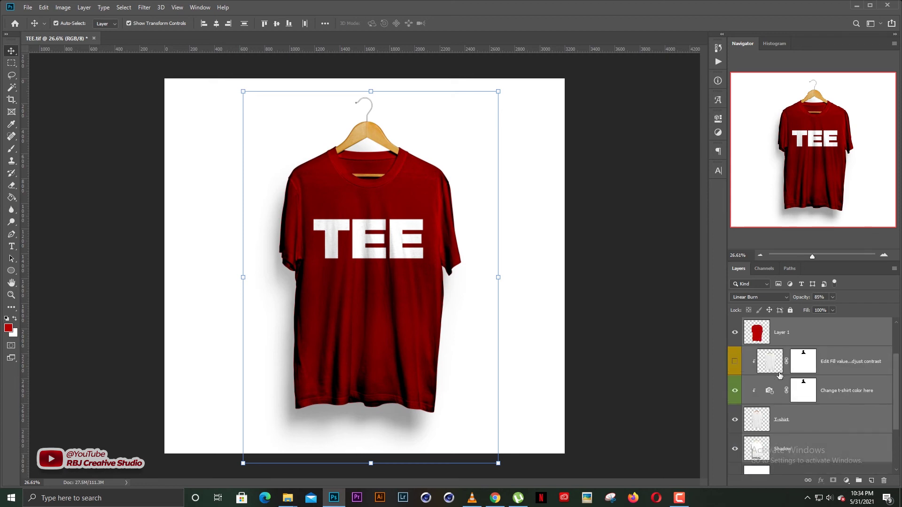
{"action": "left_click", "coordinate": [501, 276]}
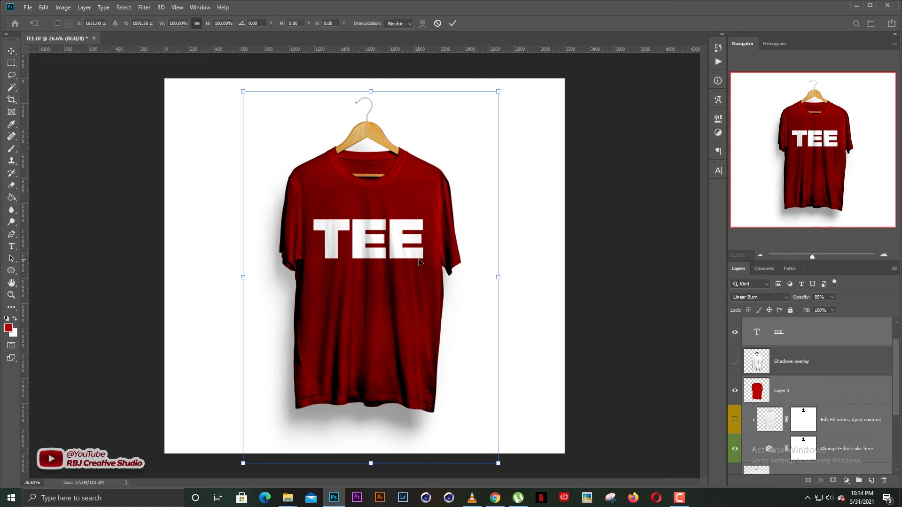
{"action": "left_click_drag", "start_coordinate": [374, 279], "coordinate": [307, 279]}
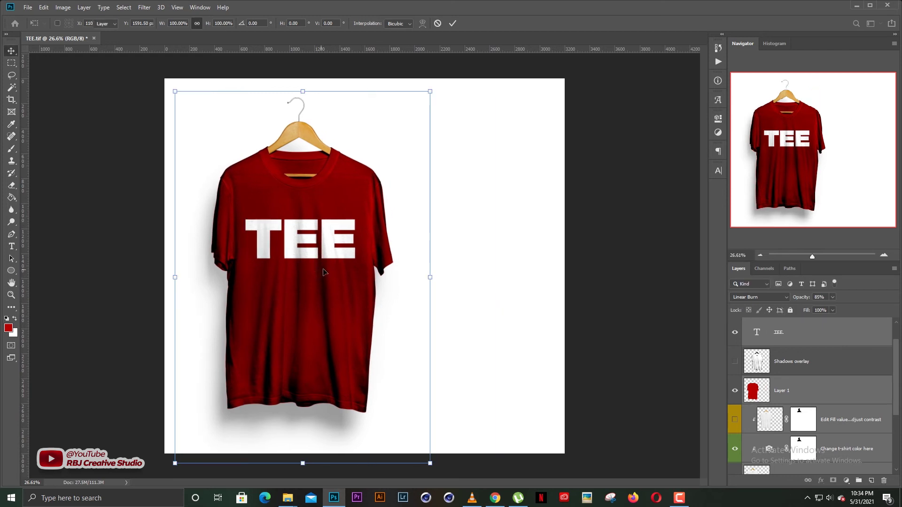
{"action": "key", "text": "Return"}
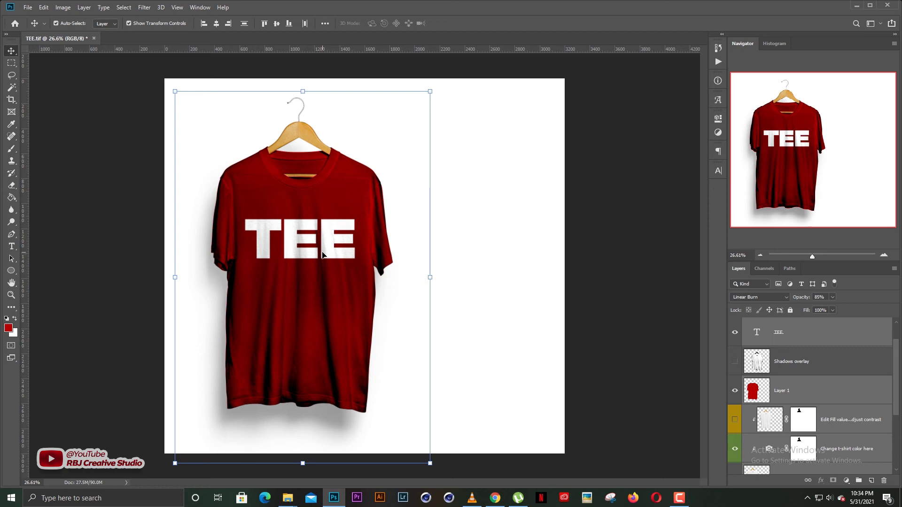
- Duplicate the shirt mockup and place the copy to the right of the original
{"action": "left_click_drag", "start_coordinate": [324, 256], "coordinate": [329, 249]}
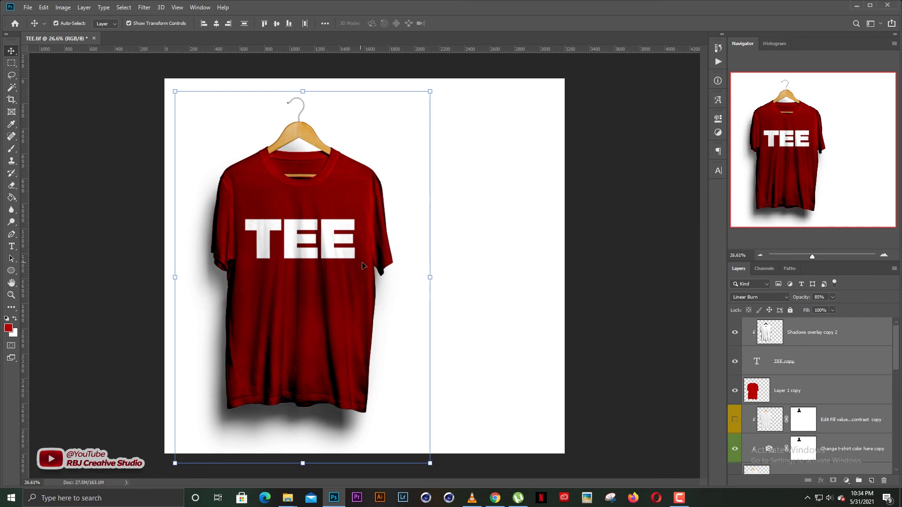
{"action": "left_click", "coordinate": [431, 276]}
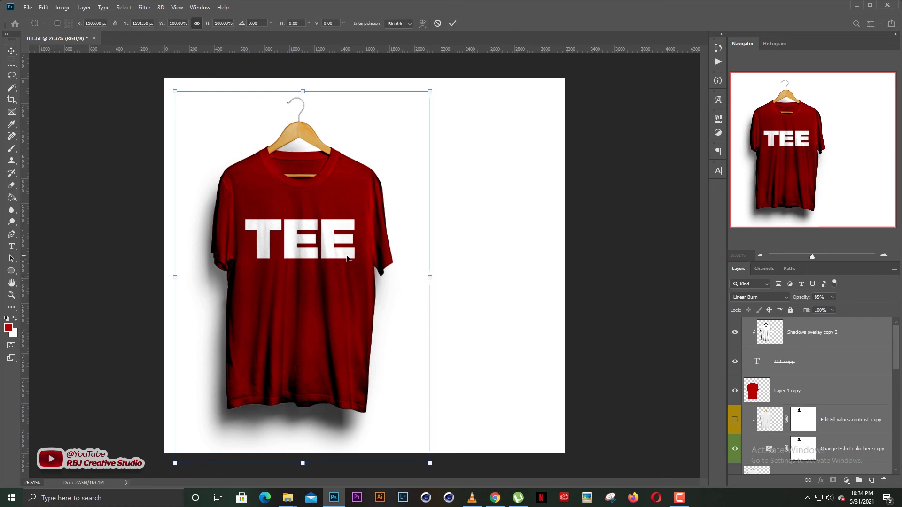
{"action": "left_click_drag", "start_coordinate": [346, 261], "coordinate": [529, 258]}
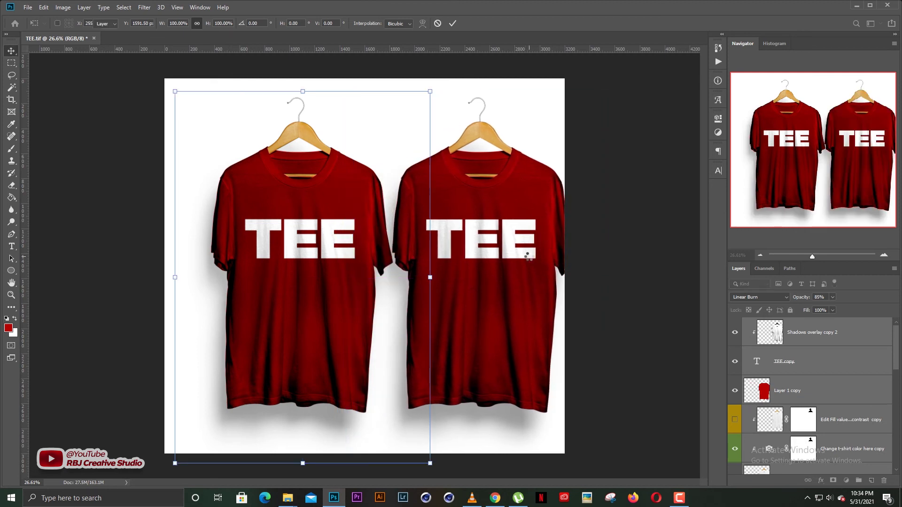
{"action": "key", "text": "Return"}
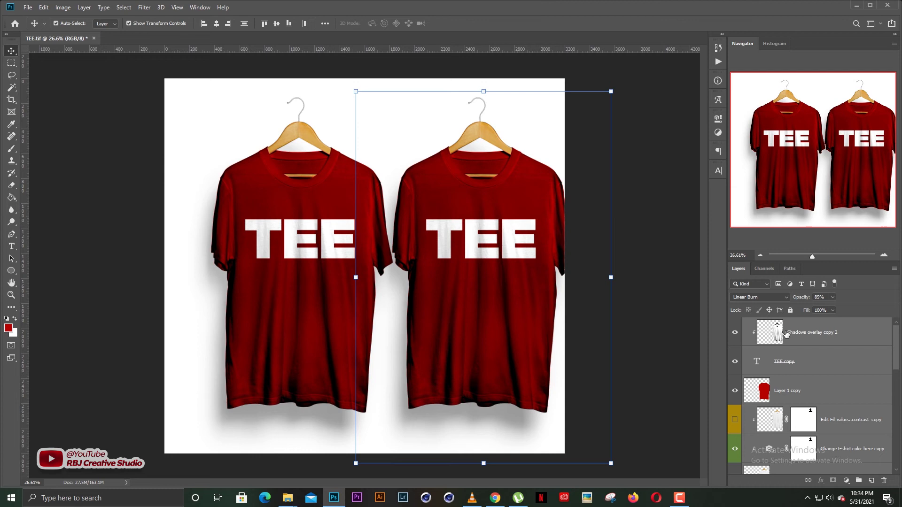
- Select both shirts' layers and centre the pair on the canvas
{"action": "left_click", "coordinate": [813, 335]}
{"action": "scroll", "coordinate": [811, 374], "scroll_direction": "down", "scroll_amount": 4}
{"action": "scroll", "coordinate": [811, 374], "scroll_direction": "down", "scroll_amount": 4}
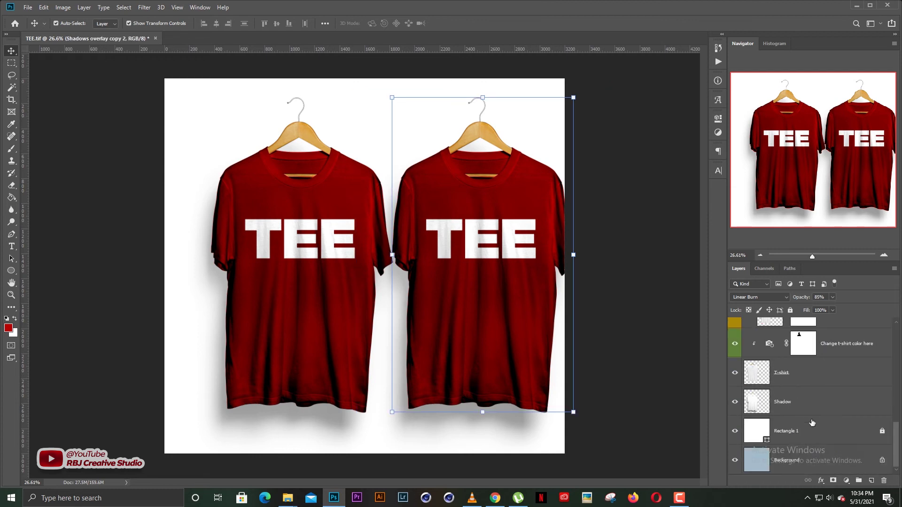
{"action": "left_click", "coordinate": [788, 416], "text": "shift"}
{"action": "key", "text": "ctrl+t"}
{"action": "left_click_drag", "start_coordinate": [467, 270], "coordinate": [459, 270]}
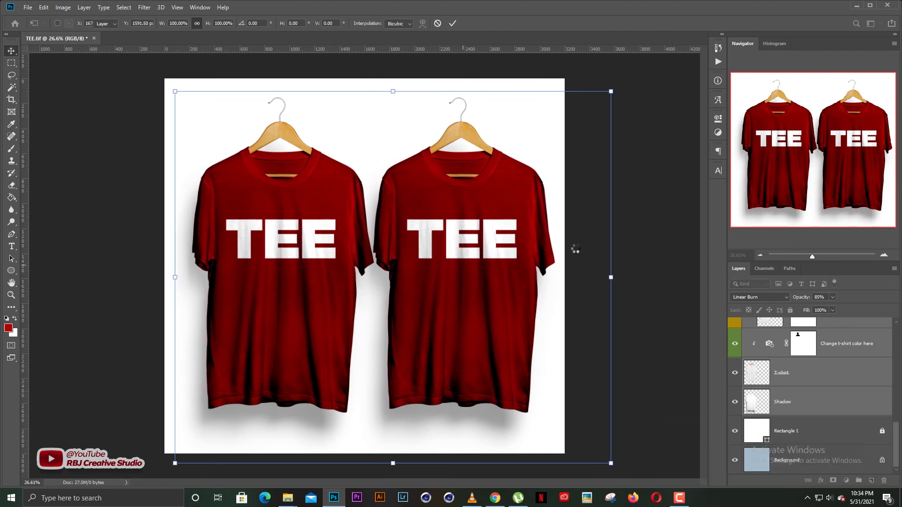
{"action": "key", "text": "Return"}
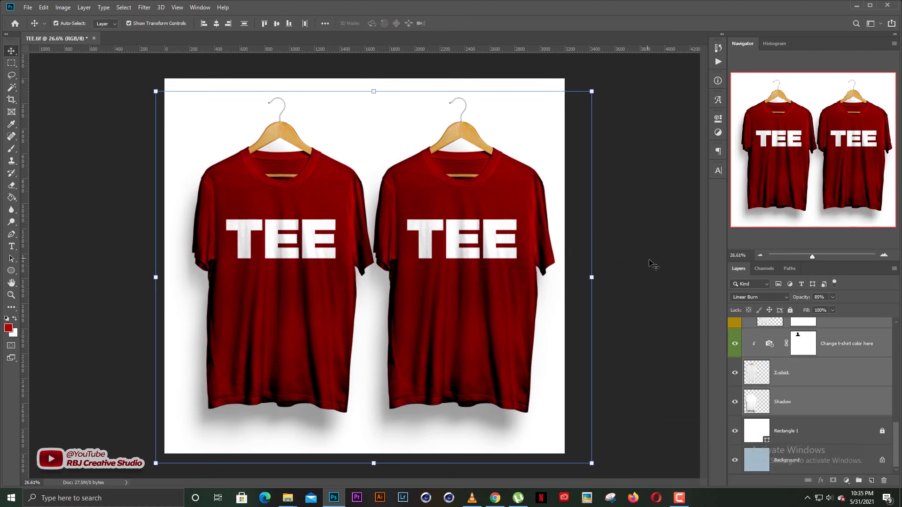
- Give the right shirt's colour layer a deep blue (#1301ba) Color Overlay
{"action": "left_click", "coordinate": [655, 265]}
{"action": "left_click", "coordinate": [520, 313]}
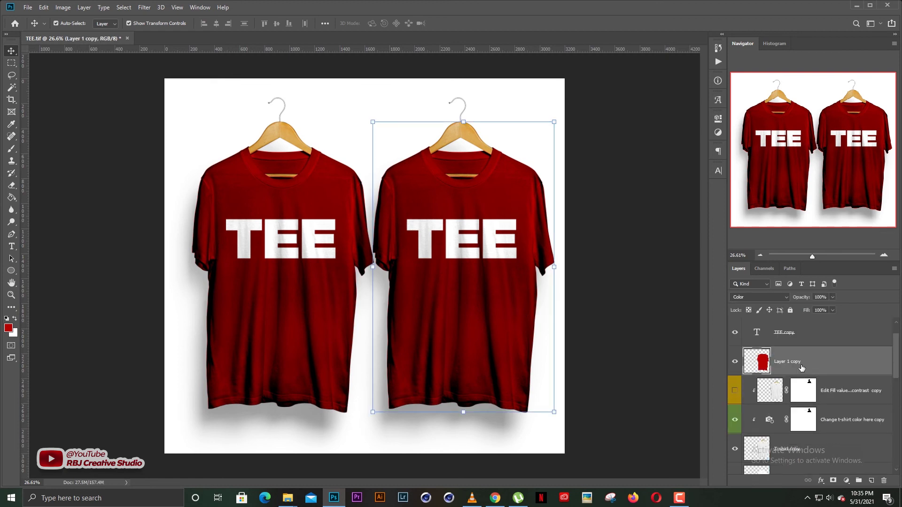
{"action": "left_click", "coordinate": [821, 481]}
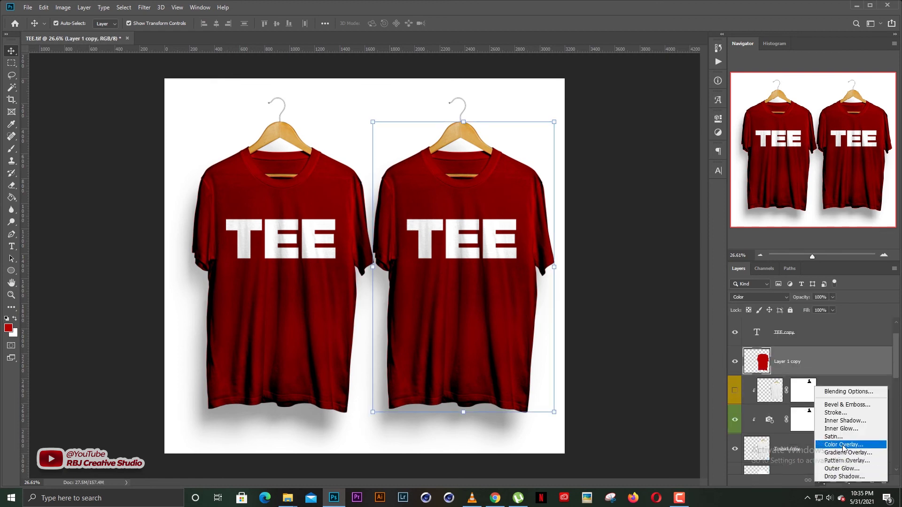
{"action": "left_click", "coordinate": [843, 444]}
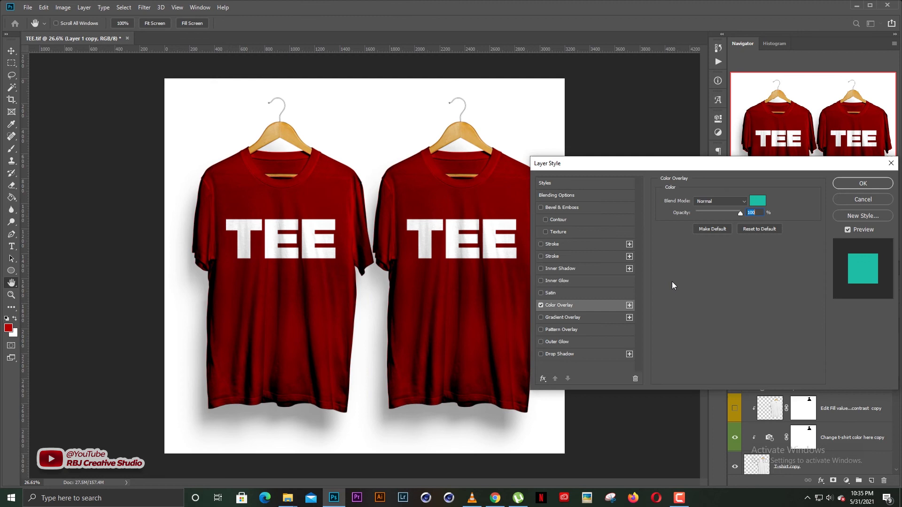
{"action": "left_click", "coordinate": [756, 202]}
{"action": "left_click", "coordinate": [709, 286]}
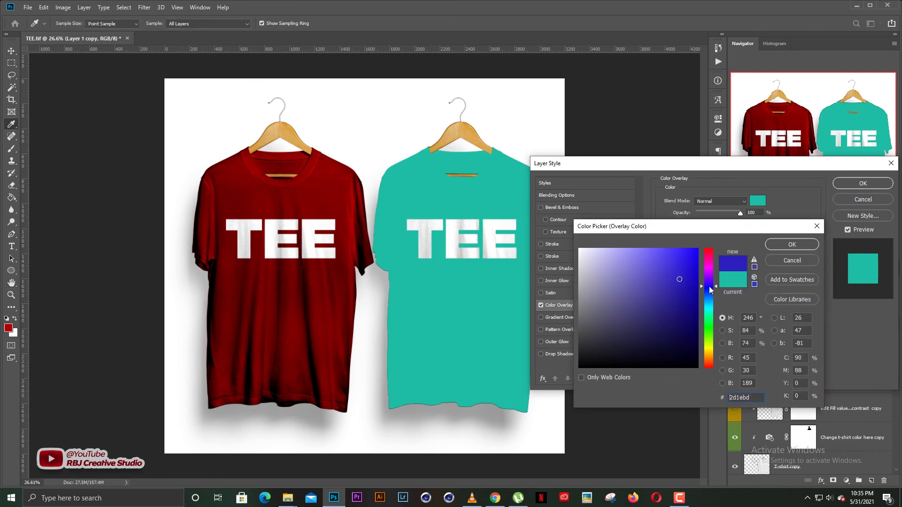
{"action": "left_click", "coordinate": [696, 281]}
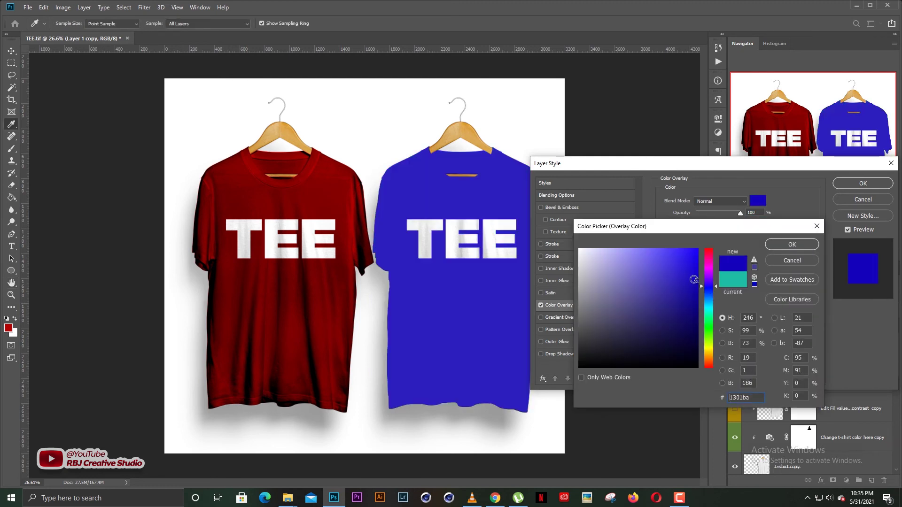
{"action": "left_click_drag", "start_coordinate": [689, 285], "coordinate": [706, 292]}
{"action": "left_click", "coordinate": [792, 245]}
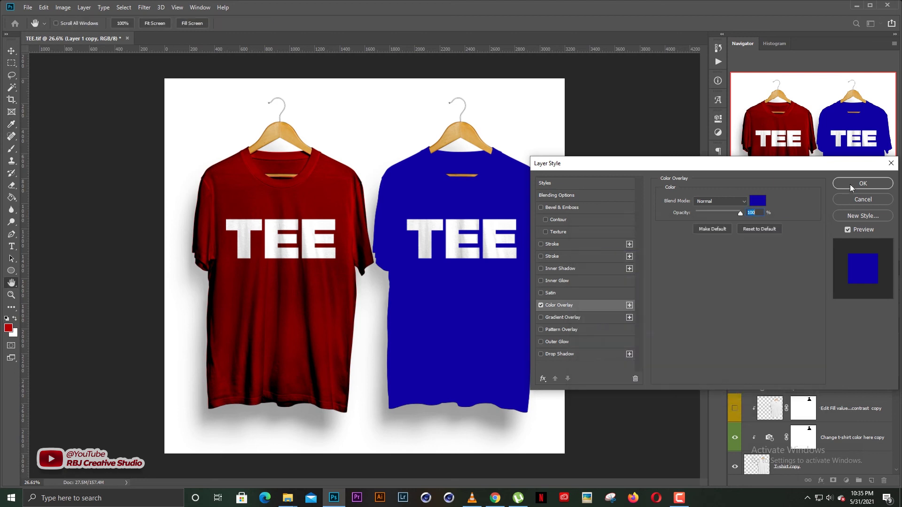
{"action": "key", "text": "Return"}
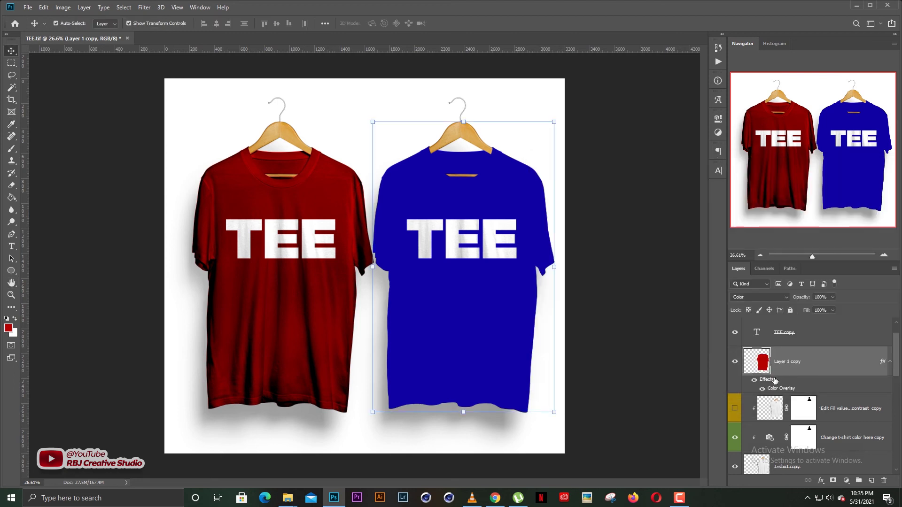
- Rasterize the layer style on Layer 1 copy to bake in the blue overlay
{"action": "right_click", "coordinate": [795, 362]}
{"action": "left_click", "coordinate": [711, 244]}
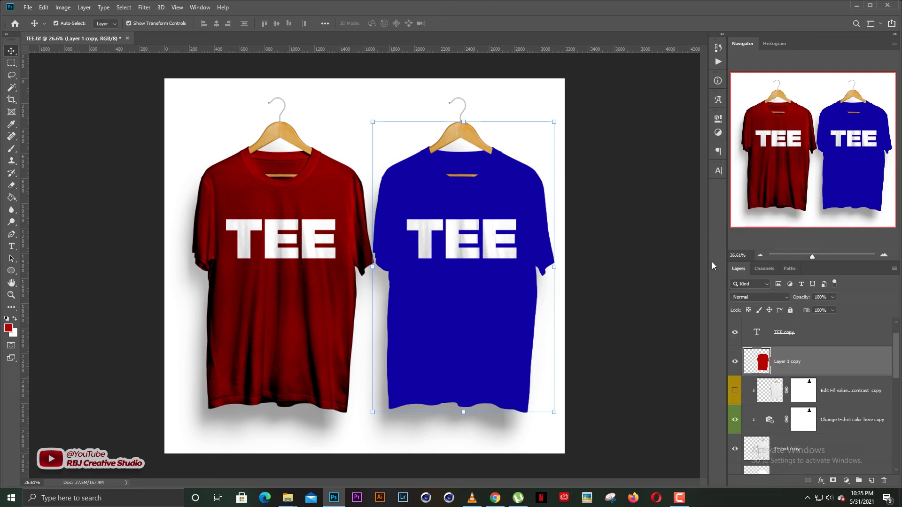
{"action": "left_click", "coordinate": [742, 297]}
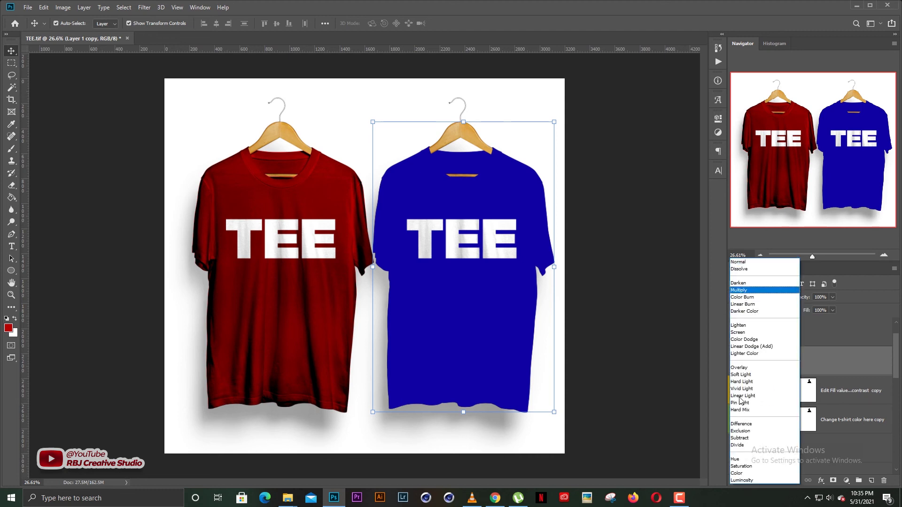
{"action": "key", "text": "Escape"}
{"action": "left_click", "coordinate": [624, 259]}
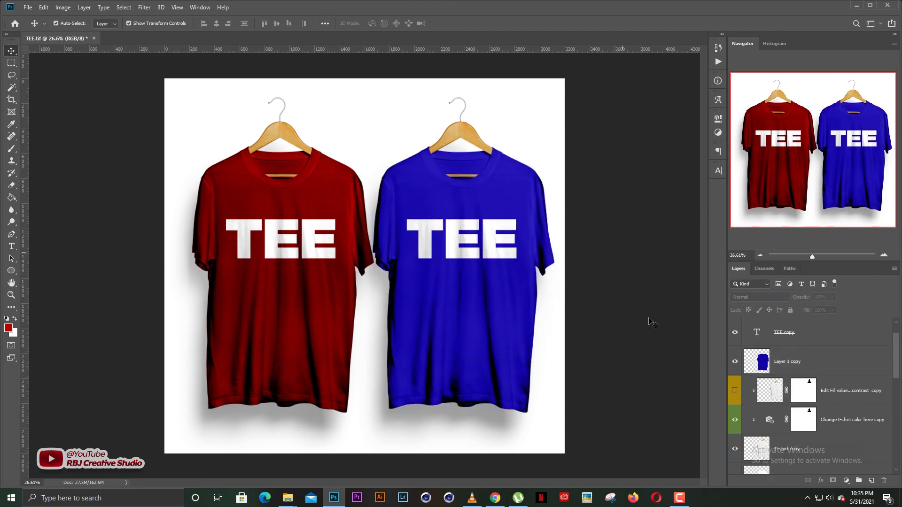
{"action": "left_click", "coordinate": [787, 352]}
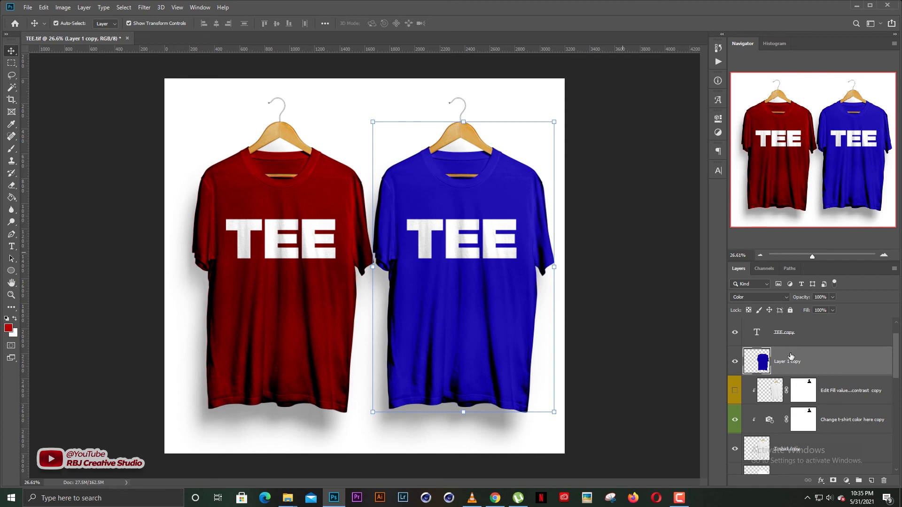
- Cycle through blend modes on Layer 1 copy and settle on Color Dodge
{"action": "left_click", "coordinate": [753, 297]}
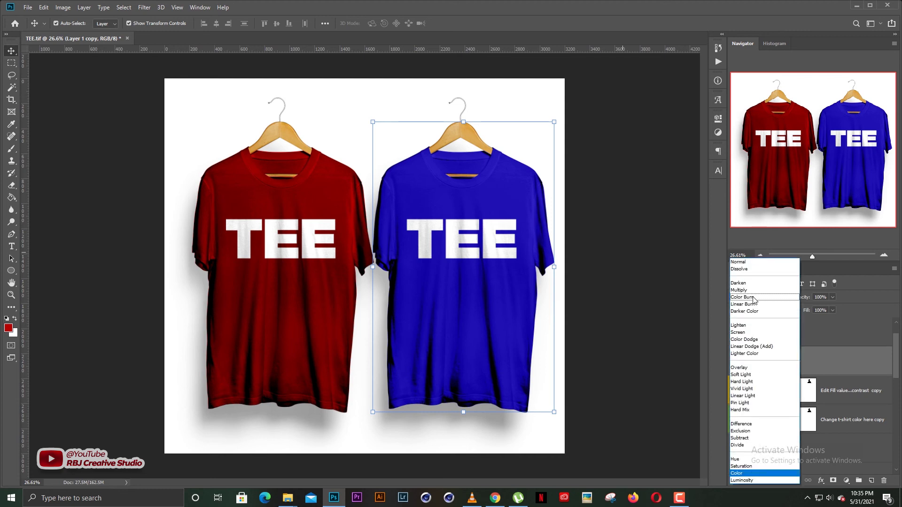
{"action": "left_click", "coordinate": [746, 264]}
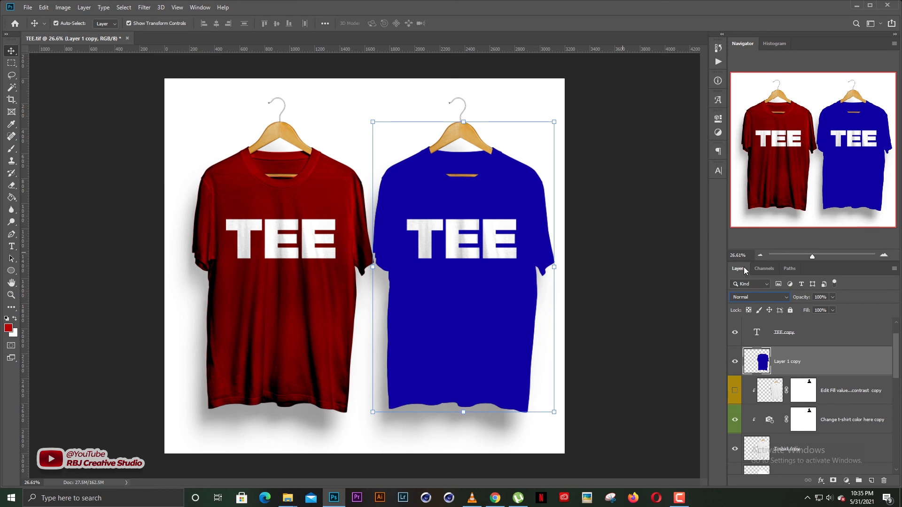
{"action": "key", "text": "Down"}
{"action": "key", "text": "Down"}
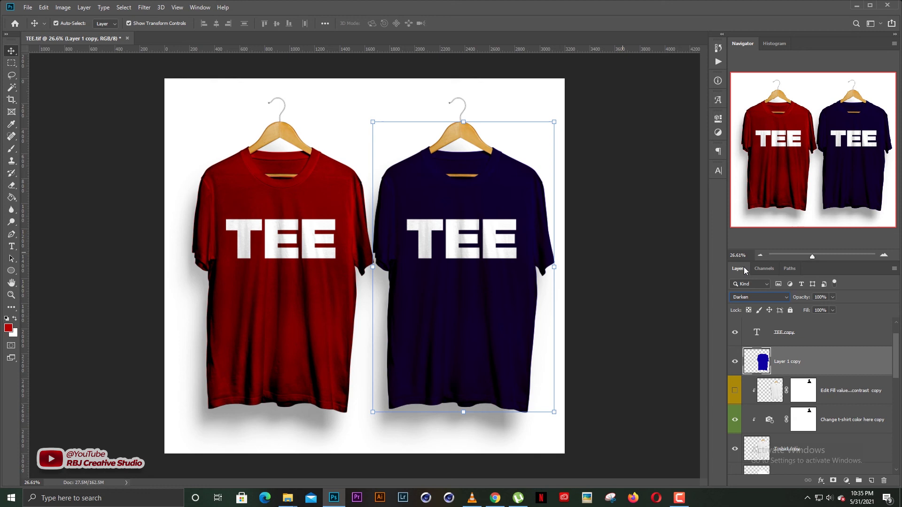
{"action": "key", "text": "Down"}
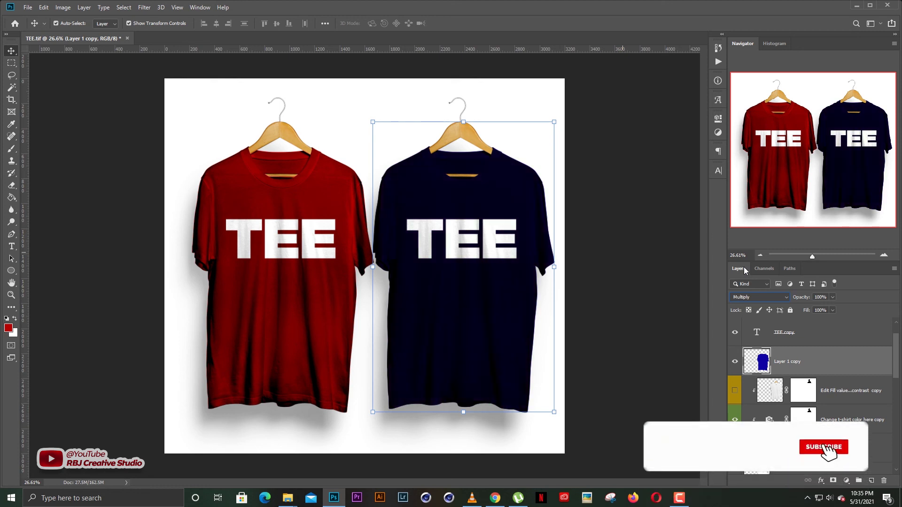
{"action": "key", "text": "Down"}
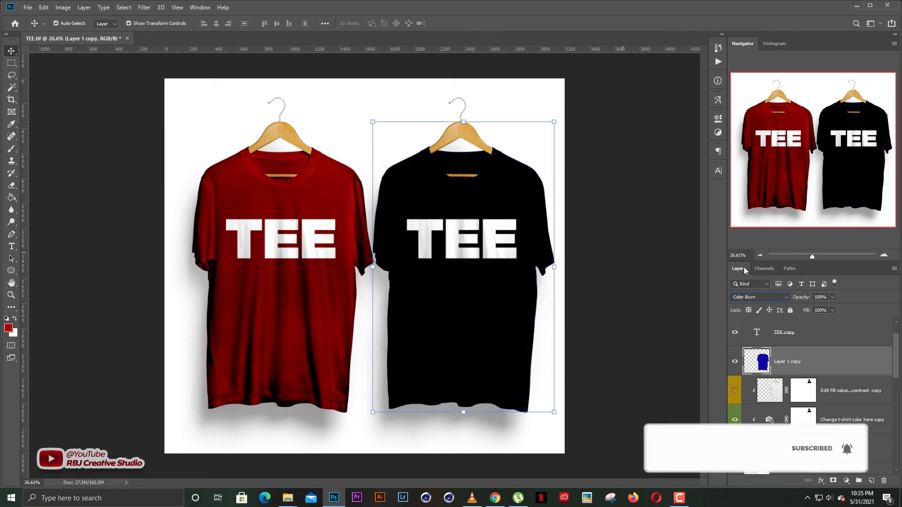
{"action": "key", "text": "Down"}
{"action": "key", "text": "Down"}
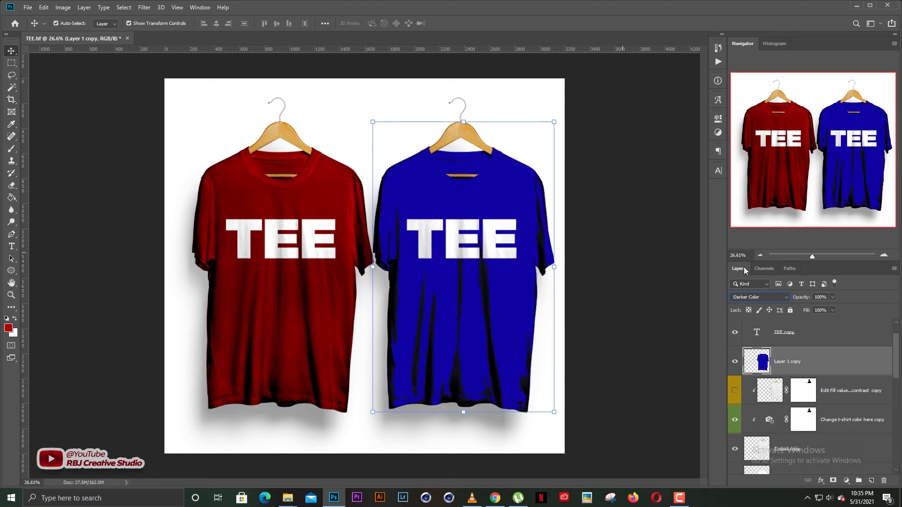
{"action": "key", "text": "Down"}
{"action": "key", "text": "Down"}
{"action": "key", "text": "Down"}
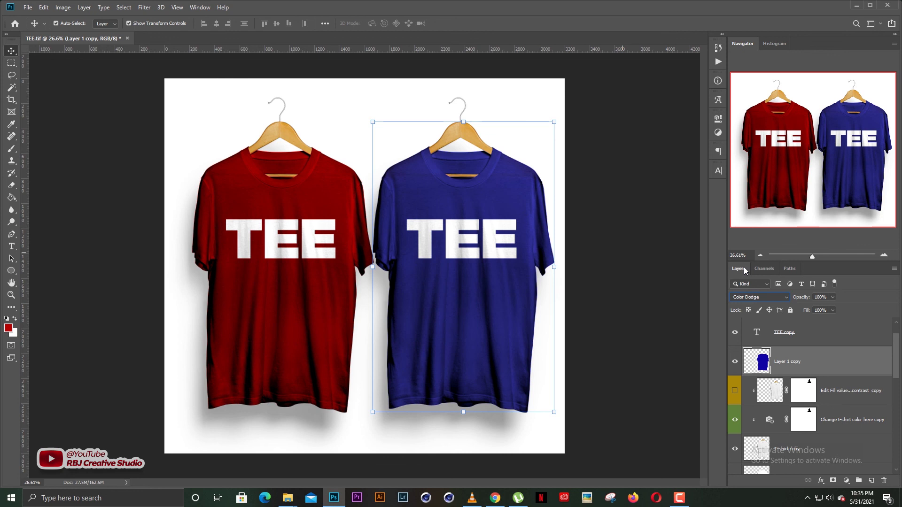
- Hide Layer 1 copy and the Change t-shirt color here copy layer, leaving the right shirt white
{"action": "left_click", "coordinate": [670, 288]}
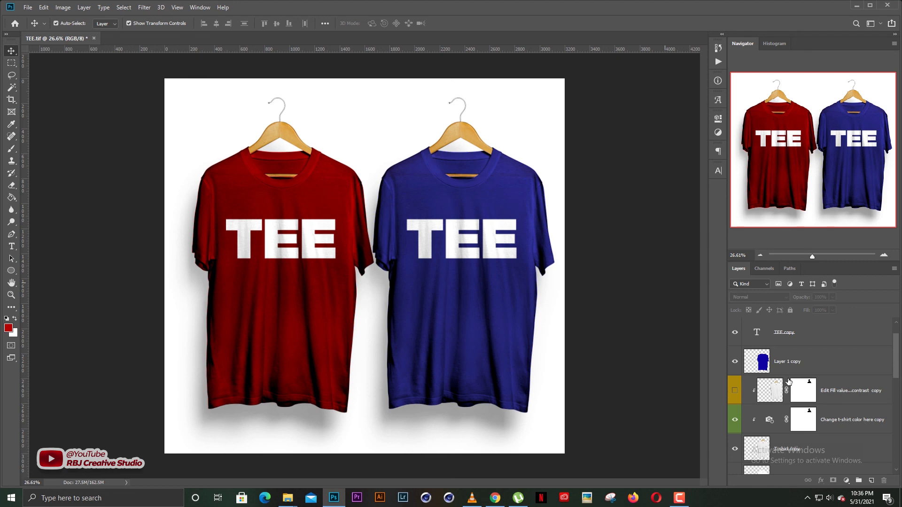
{"action": "scroll", "coordinate": [843, 392], "scroll_direction": "down", "scroll_amount": 5}
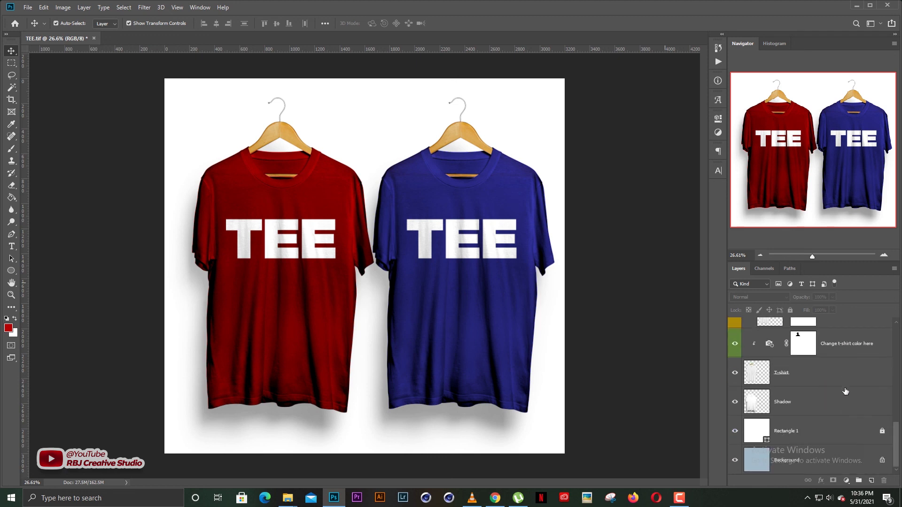
{"action": "scroll", "coordinate": [805, 416], "scroll_direction": "up", "scroll_amount": 5}
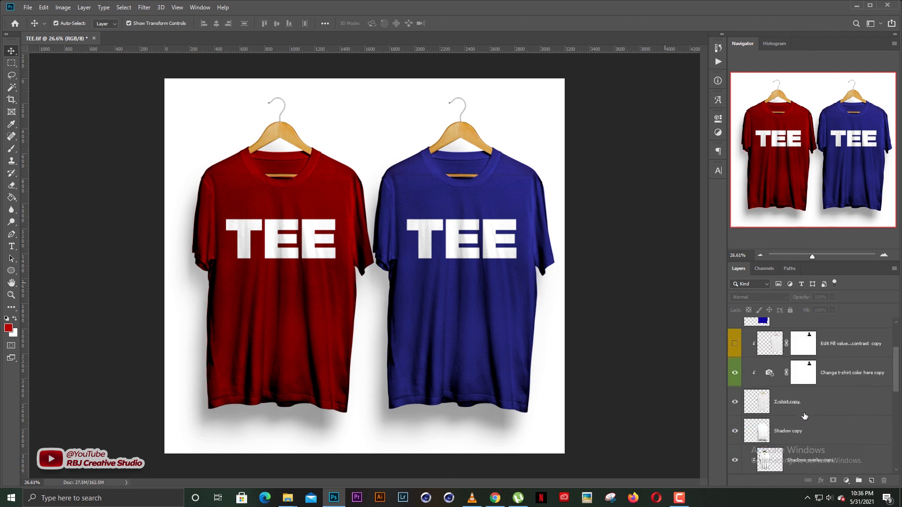
{"action": "scroll", "coordinate": [803, 413], "scroll_direction": "up", "scroll_amount": 3}
{"action": "left_click", "coordinate": [458, 279]}
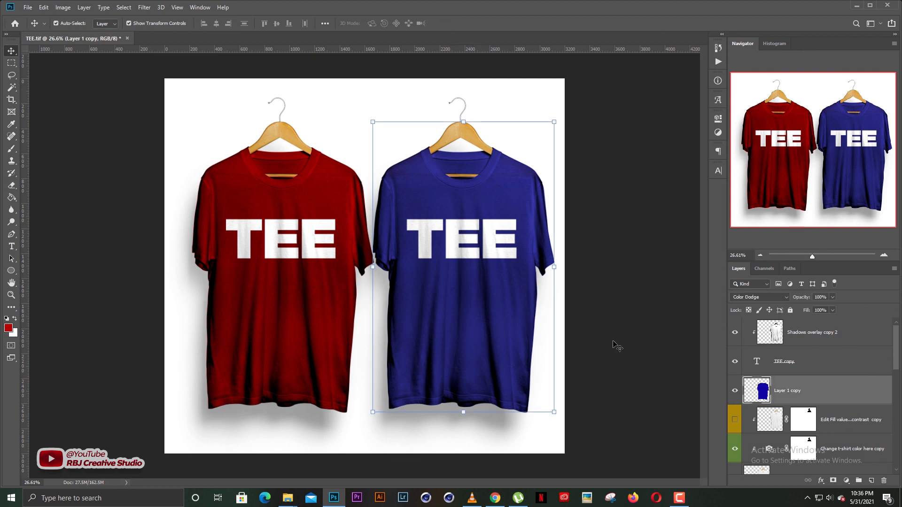
{"action": "scroll", "coordinate": [771, 376], "scroll_direction": "down", "scroll_amount": 2}
{"action": "scroll", "coordinate": [751, 372], "scroll_direction": "up", "scroll_amount": 1}
{"action": "left_click", "coordinate": [735, 362]}
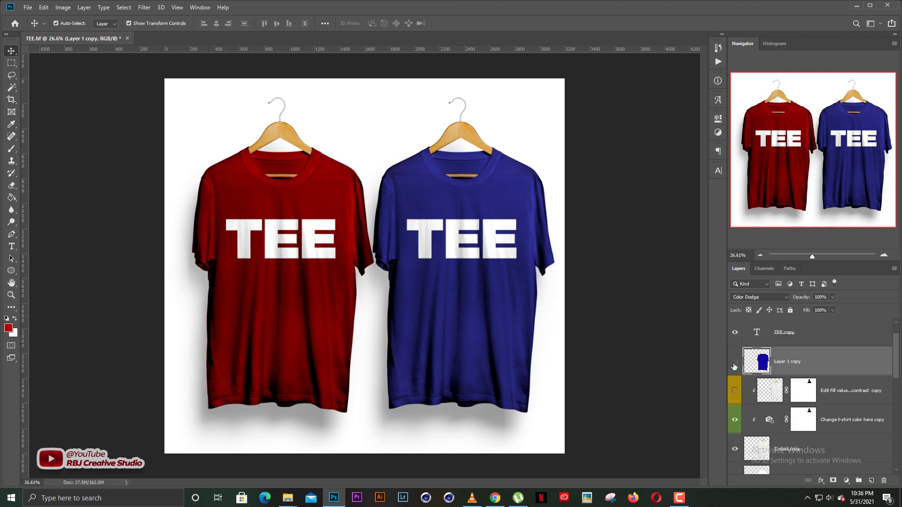
{"action": "scroll", "coordinate": [735, 367], "scroll_direction": "down", "scroll_amount": 1}
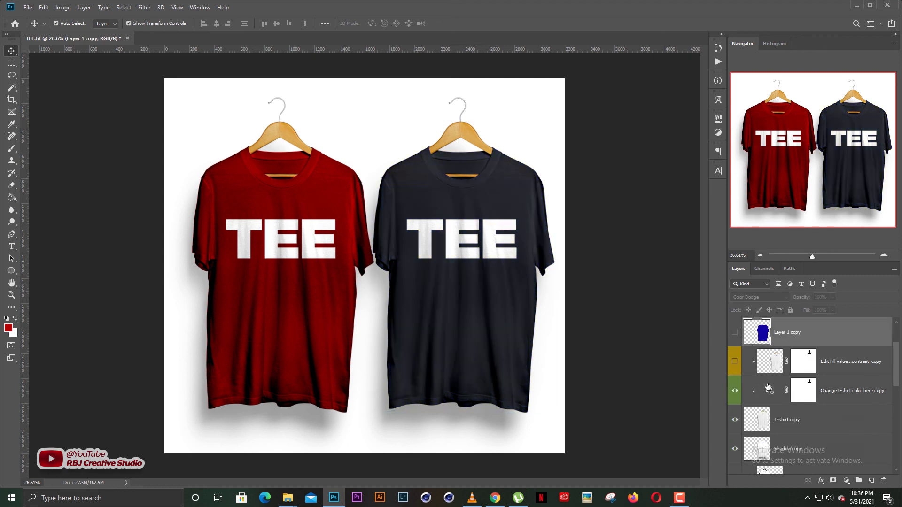
{"action": "left_click", "coordinate": [736, 392]}
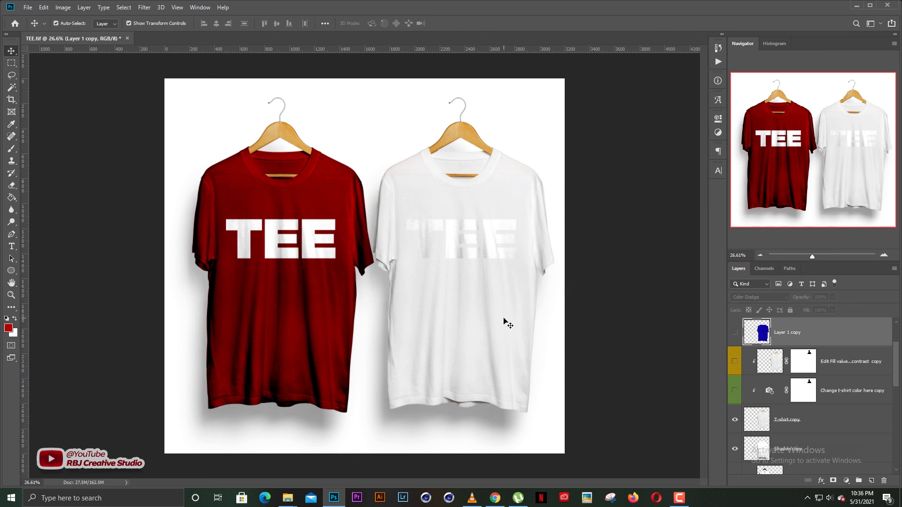
- Recolour the TEE copy lettering dark red (#880101), sampled from the red shirt
{"action": "left_click", "coordinate": [493, 258]}
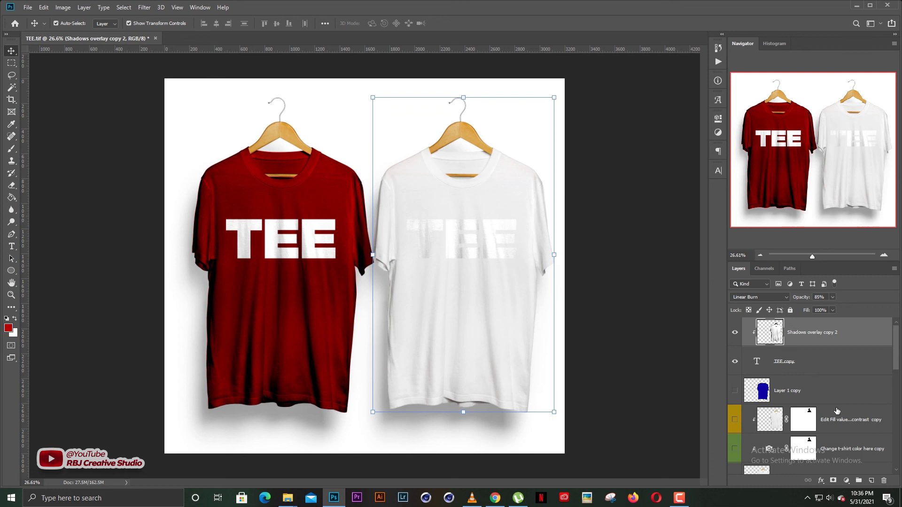
{"action": "left_click", "coordinate": [799, 368]}
{"action": "key", "text": "t"}
{"action": "left_click", "coordinate": [144, 7]}
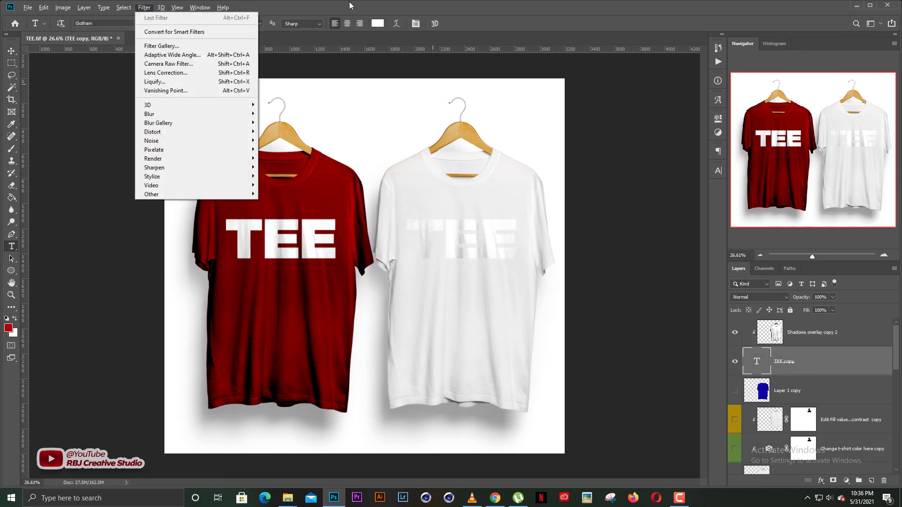
{"action": "key", "text": "Escape"}
{"action": "left_click", "coordinate": [378, 23]}
{"action": "left_click", "coordinate": [337, 210]}
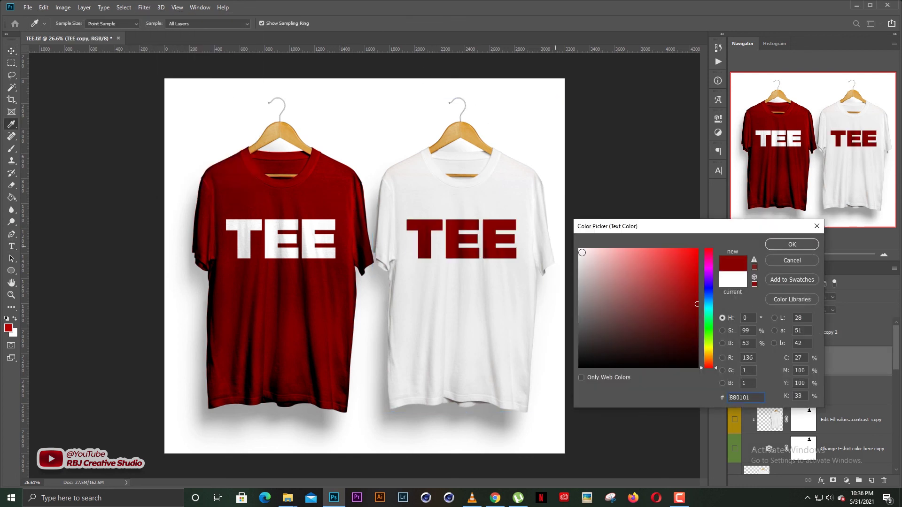
{"action": "left_click", "coordinate": [792, 244]}
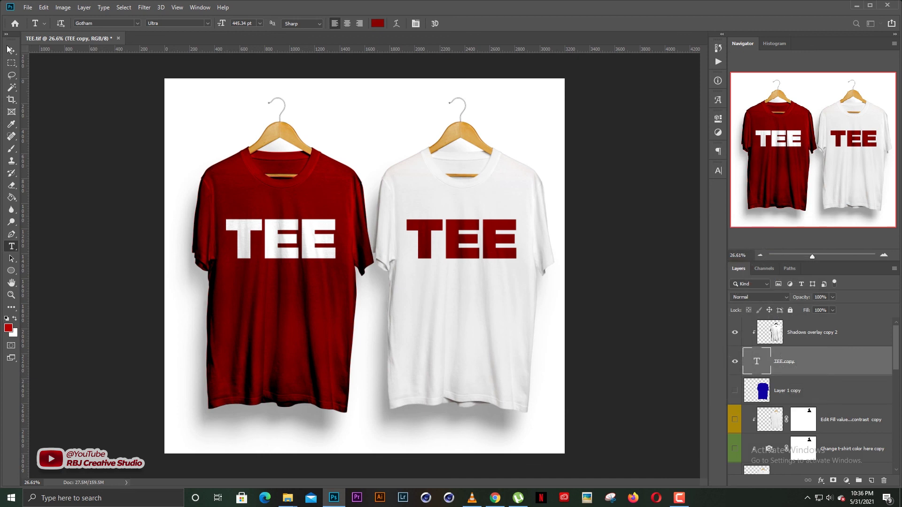
{"action": "key", "text": "v"}
{"action": "left_click", "coordinate": [588, 174]}
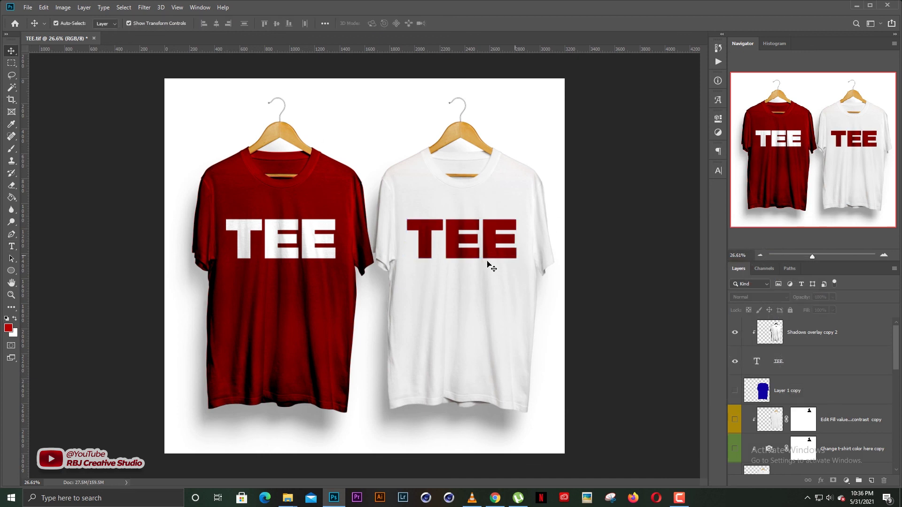